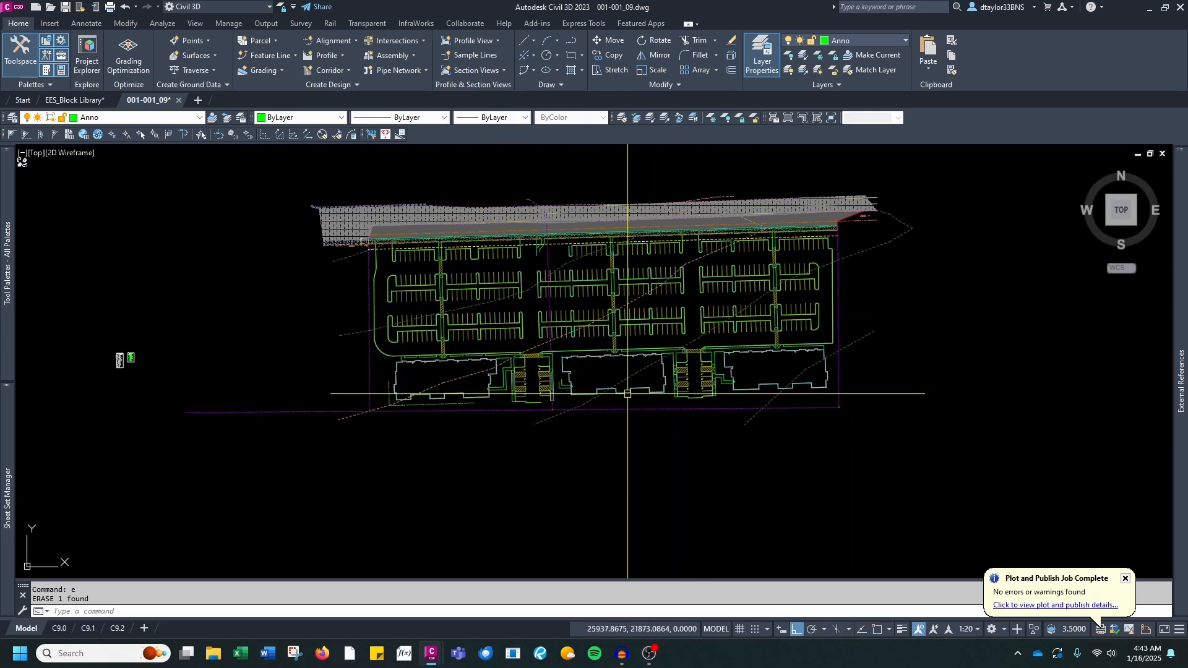
Draw a vertical line about 453 units long across the site plan, from below the middle building up past the road
{"action": "mouse_move", "coordinate": [628, 393]}
{"action": "type", "text": "l"}
{"action": "key", "text": "Return"}
{"action": "left_click", "coordinate": [632, 424]}
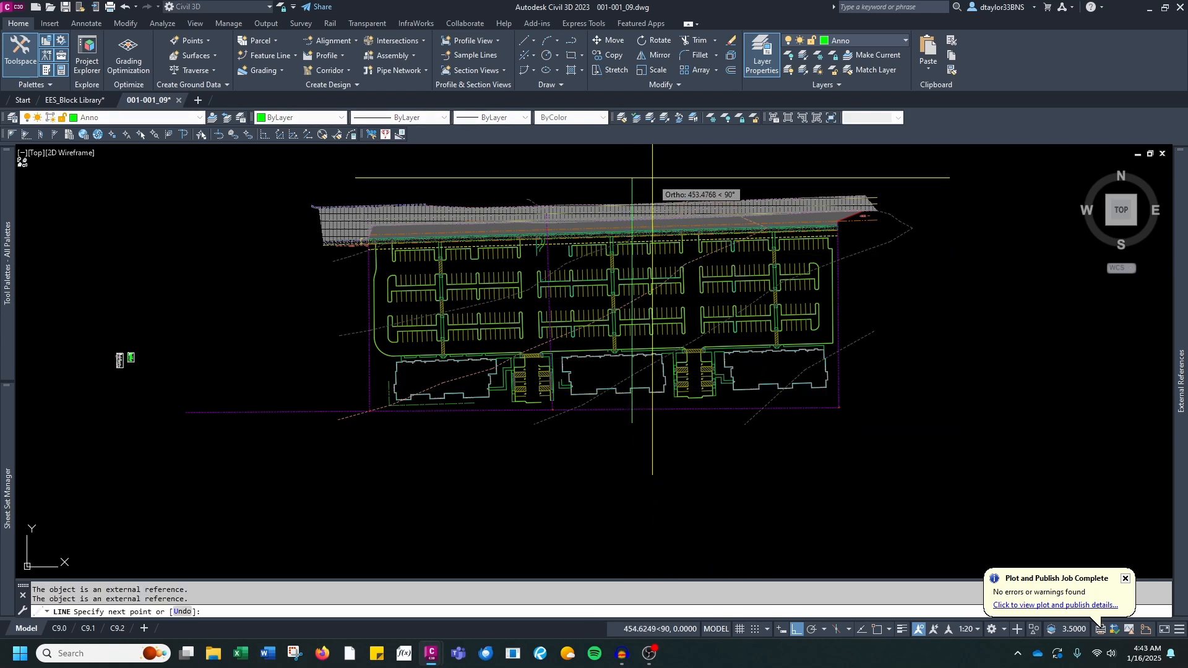
{"action": "left_click", "coordinate": [652, 178]}
{"action": "key", "text": "Escape"}
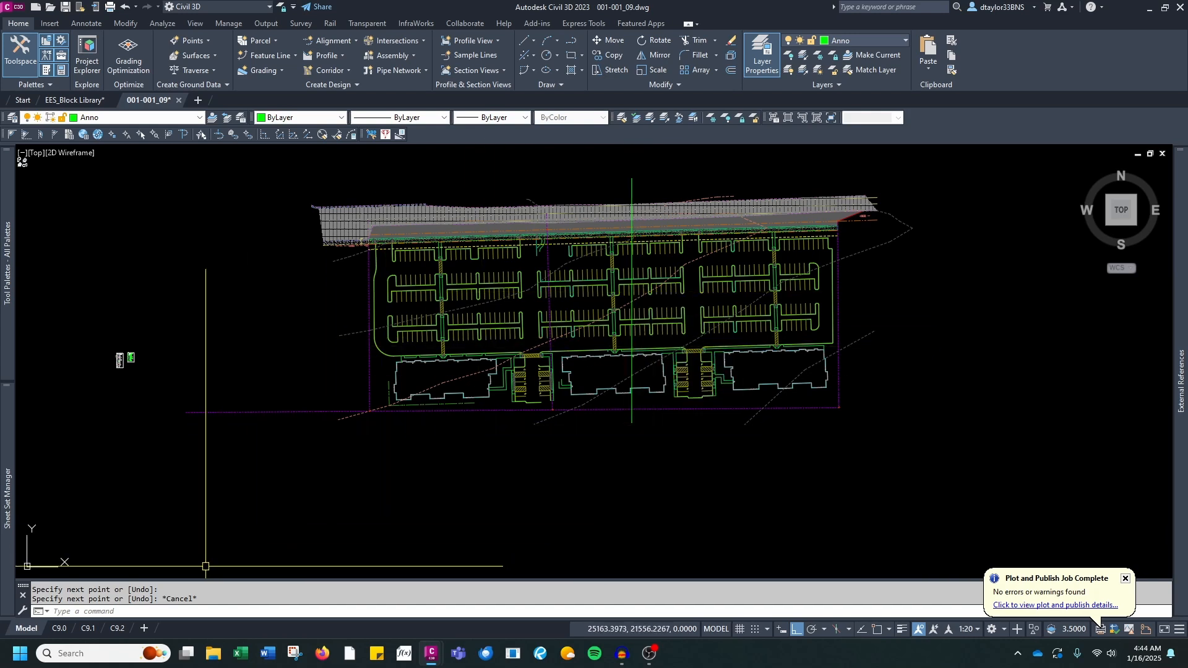
Switch to the C9.1 layout and create a rectangular viewport inside the sheet border, leaving space beside the title block
{"action": "left_click", "coordinate": [87, 629]}
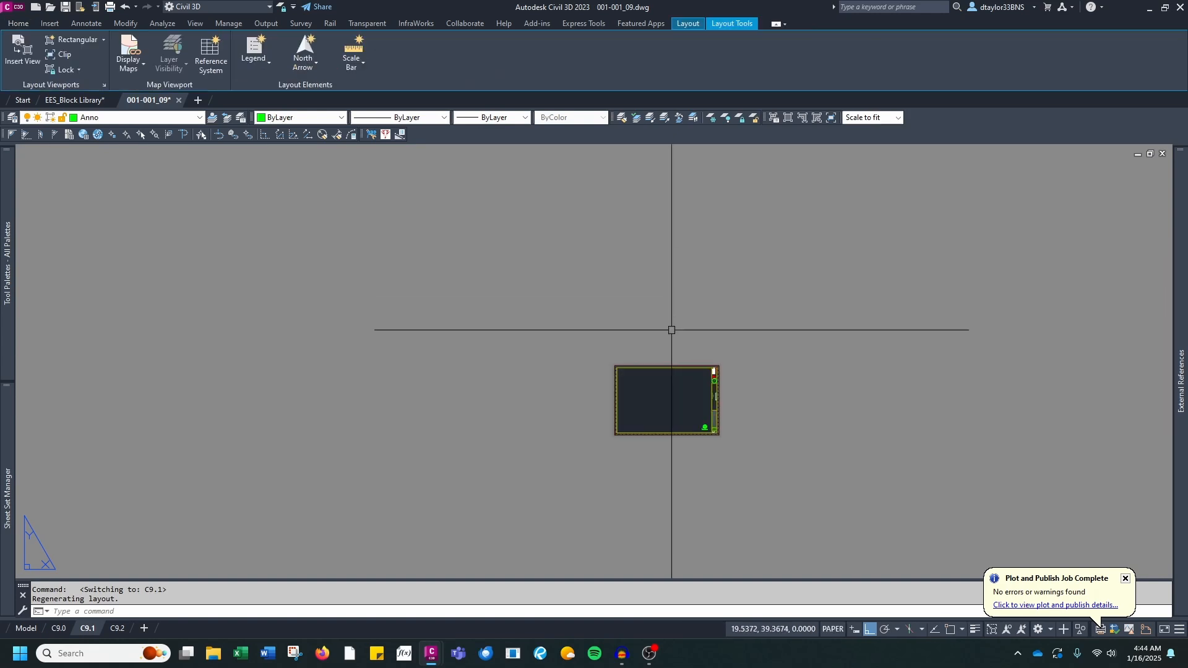
{"action": "left_click", "coordinate": [788, 116]}
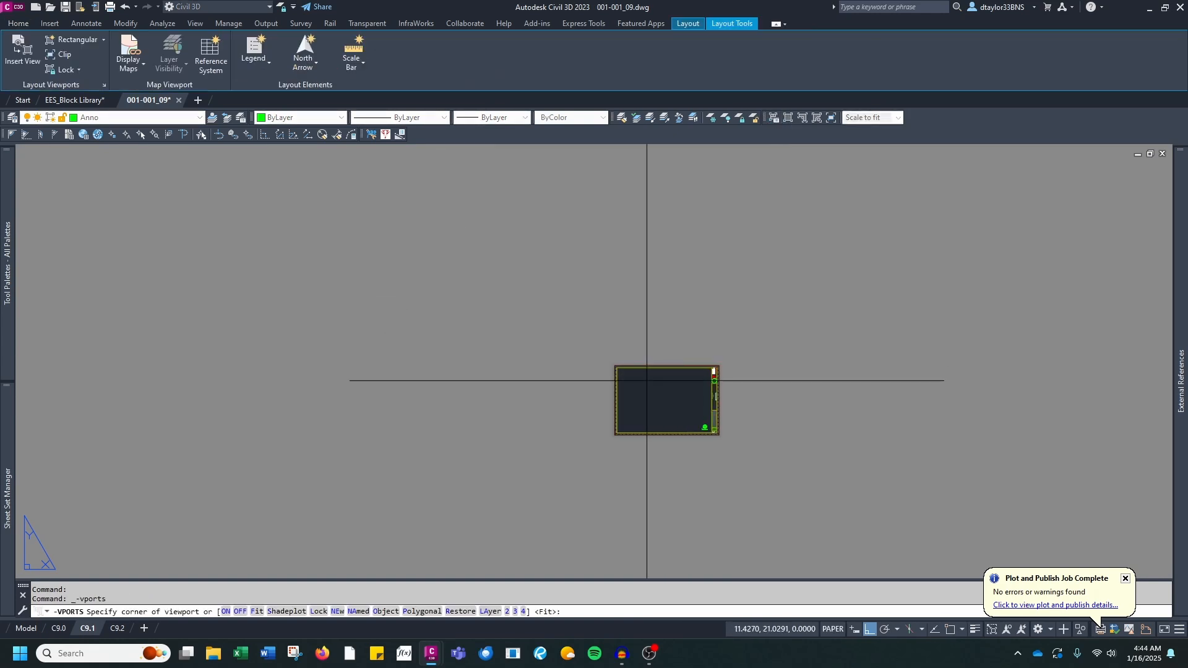
{"action": "scroll", "coordinate": [596, 326], "scroll_direction": "up", "scroll_amount": 8}
{"action": "scroll", "coordinate": [596, 326], "scroll_direction": "down", "scroll_amount": 8}
{"action": "left_click", "coordinate": [519, 206]}
{"action": "left_click", "coordinate": [850, 459]}
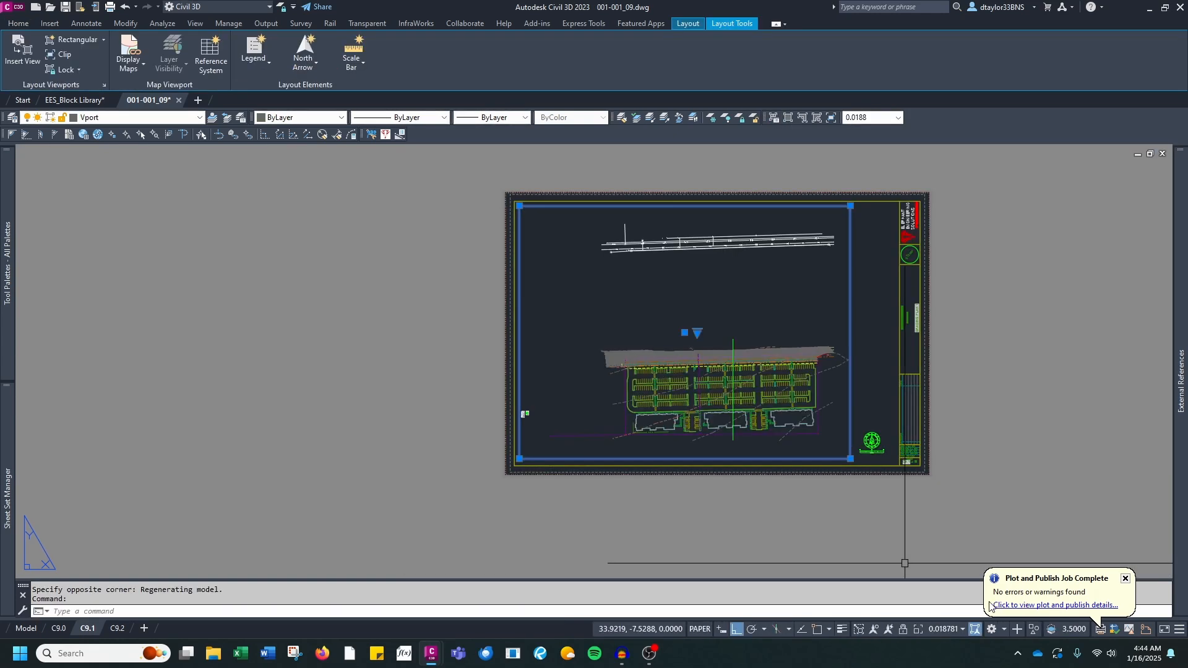
Set the viewport scale to 1:20, position the western part of the site in it, and lock the viewport
{"action": "left_click", "coordinate": [950, 630]}
{"action": "left_click", "coordinate": [938, 495]}
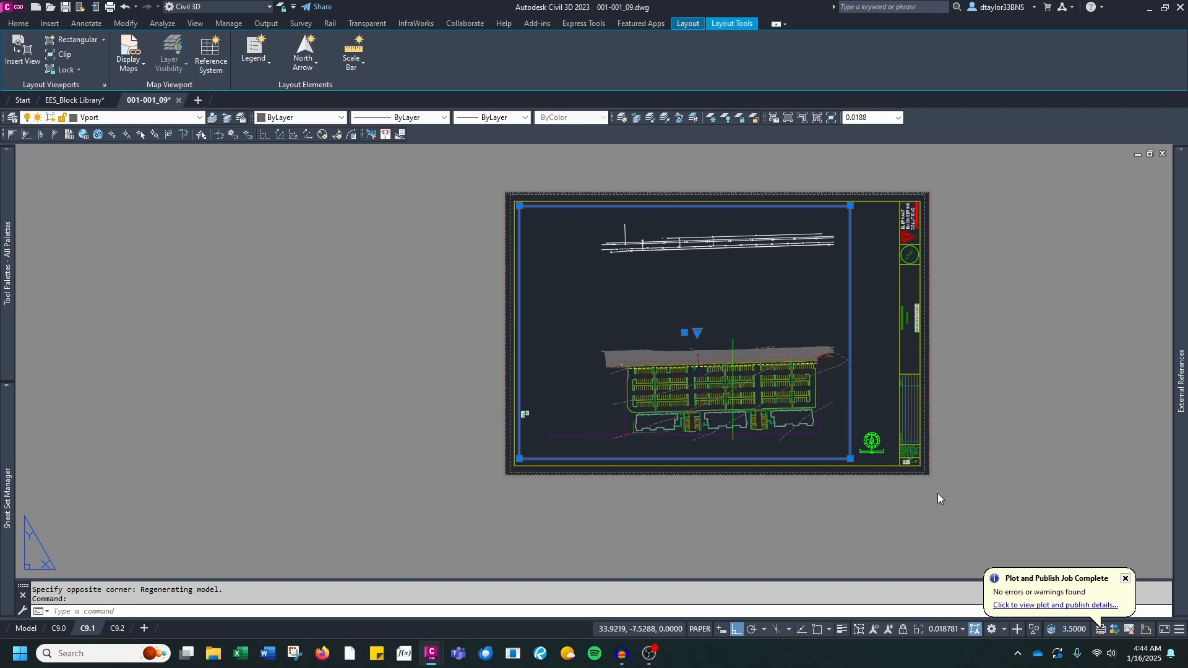
{"action": "double_click", "coordinate": [763, 398]}
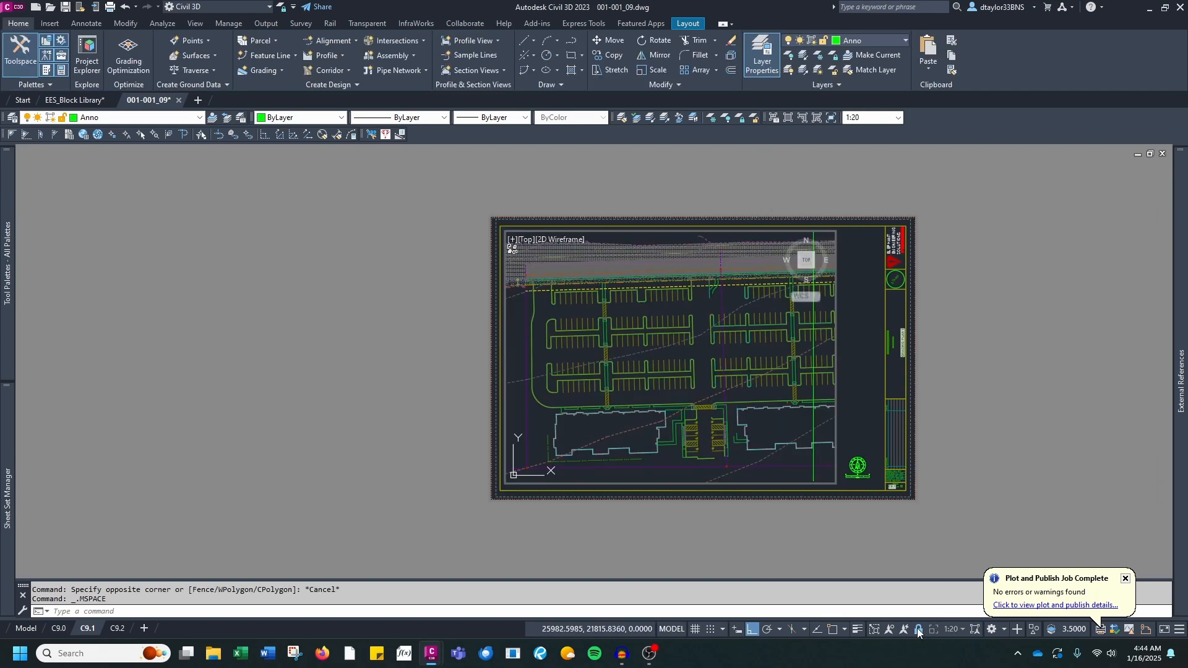
{"action": "left_click", "coordinate": [680, 630]}
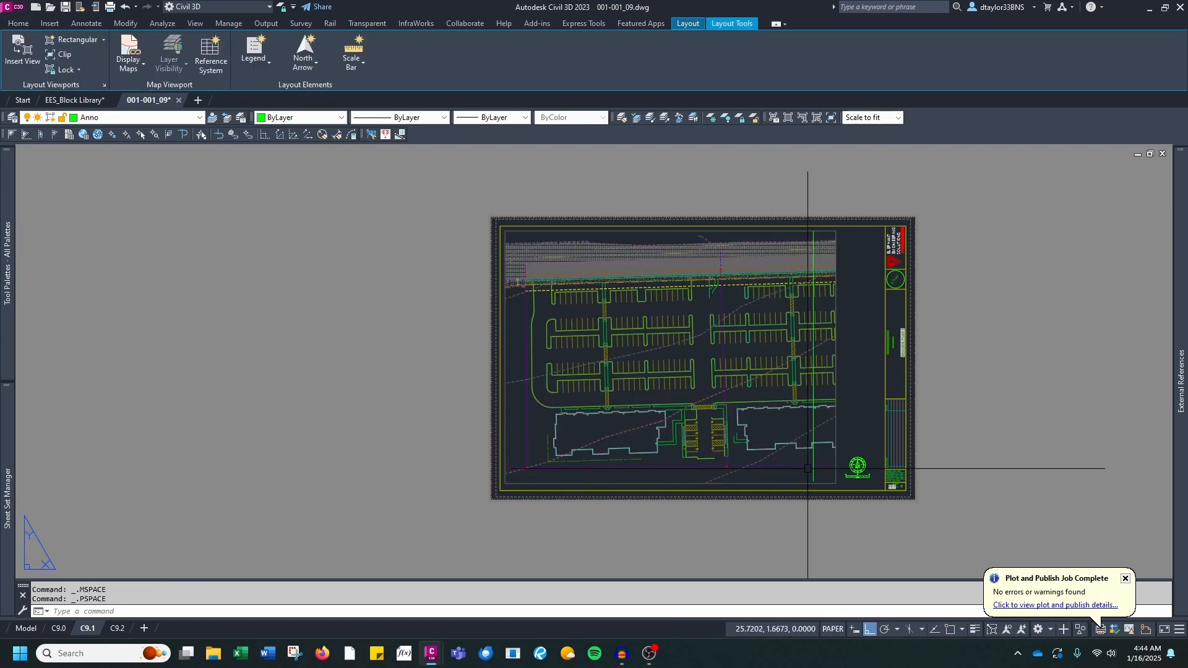
Stretch the viewport's lower-right corner perpendicular to the vertical split line so the viewport's edge coincides with that line
{"action": "scroll", "coordinate": [836, 476], "scroll_direction": "up", "scroll_amount": 4}
{"action": "left_click", "coordinate": [831, 476]}
{"action": "left_click", "coordinate": [829, 497]}
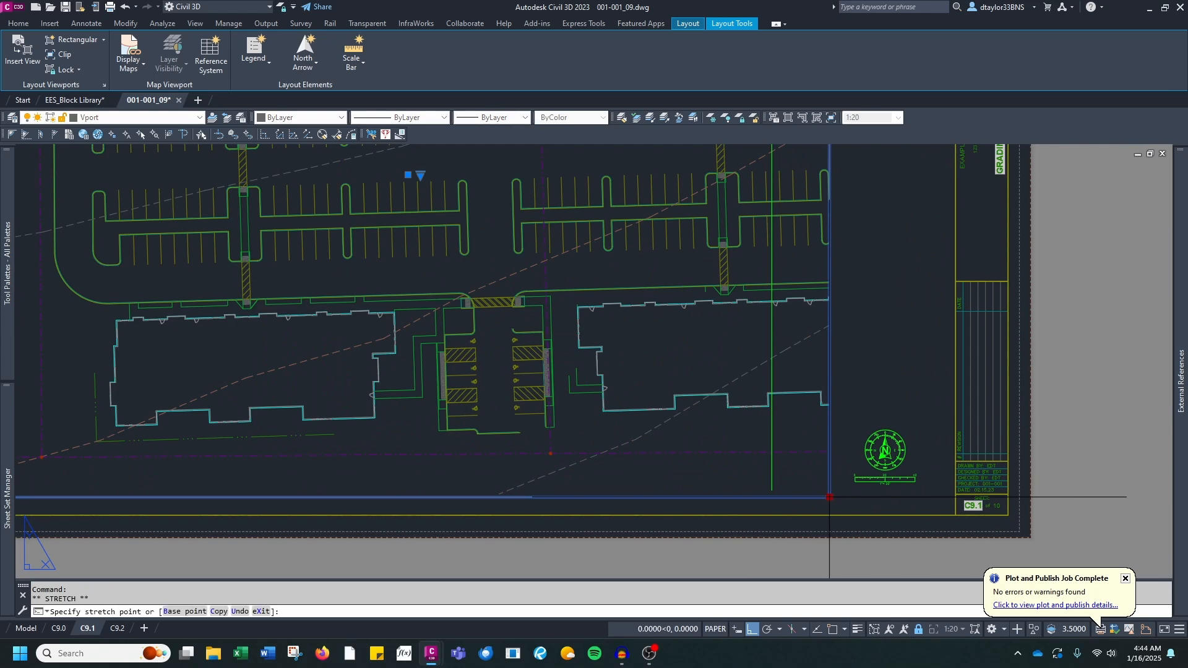
{"action": "right_click", "coordinate": [828, 495], "text": "shift"}
{"action": "left_click", "coordinate": [863, 411]}
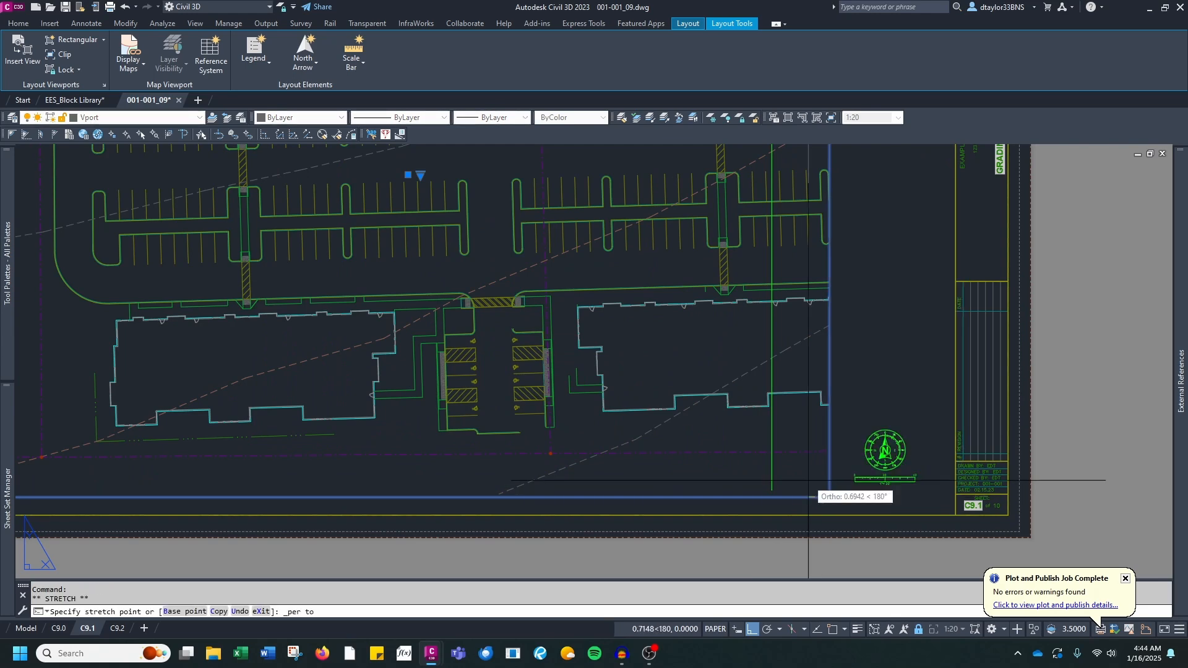
{"action": "left_click", "coordinate": [776, 477]}
{"action": "key", "text": "Escape"}
{"action": "scroll", "coordinate": [774, 402], "scroll_direction": "down", "scroll_amount": 5}
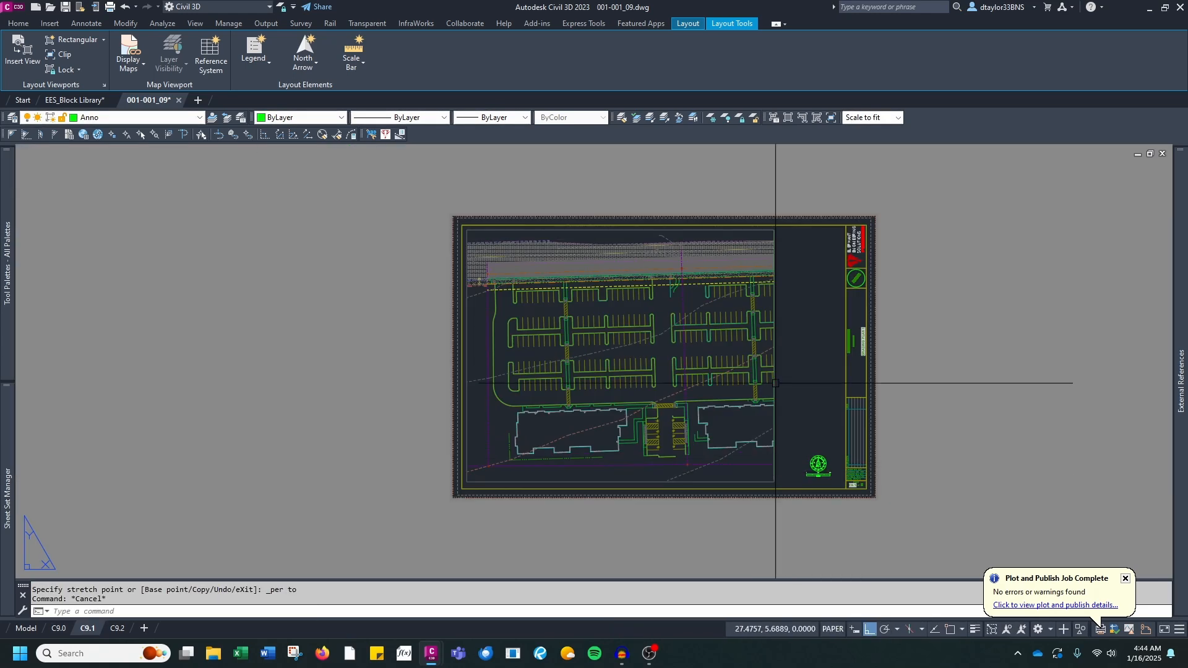
{"action": "left_click", "coordinate": [741, 438]}
{"action": "key", "text": "Escape"}
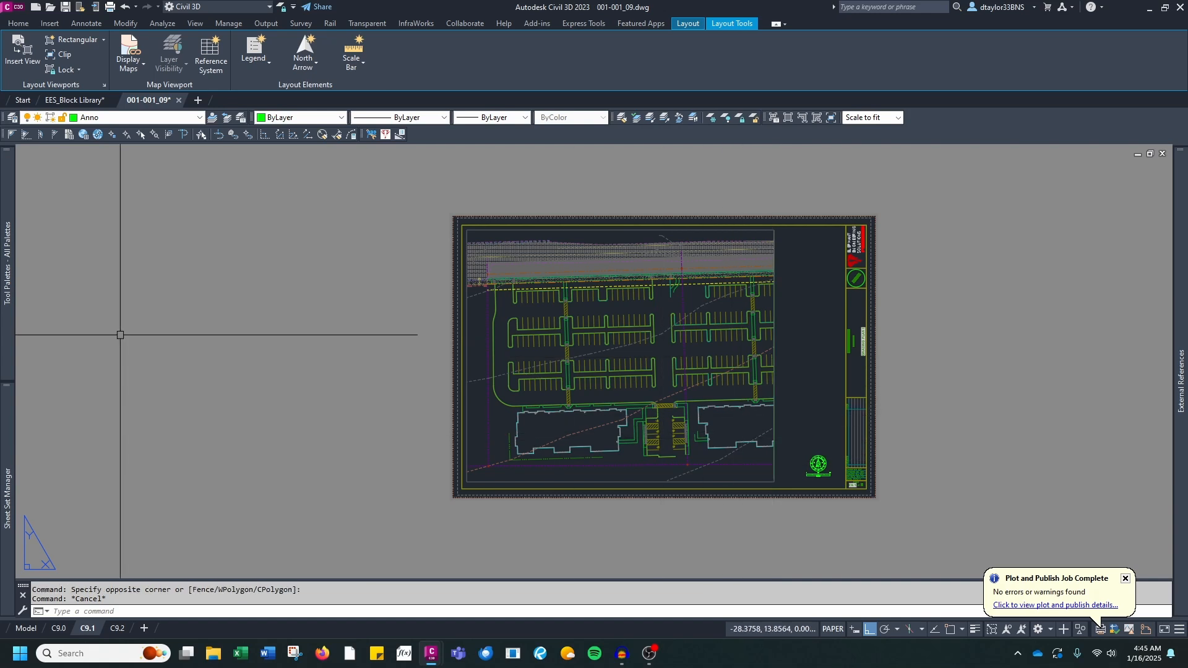
Insert the Match line block beside the viewport's right edge with its default sheet number and station attributes
{"action": "mouse_move", "coordinate": [7, 297]}
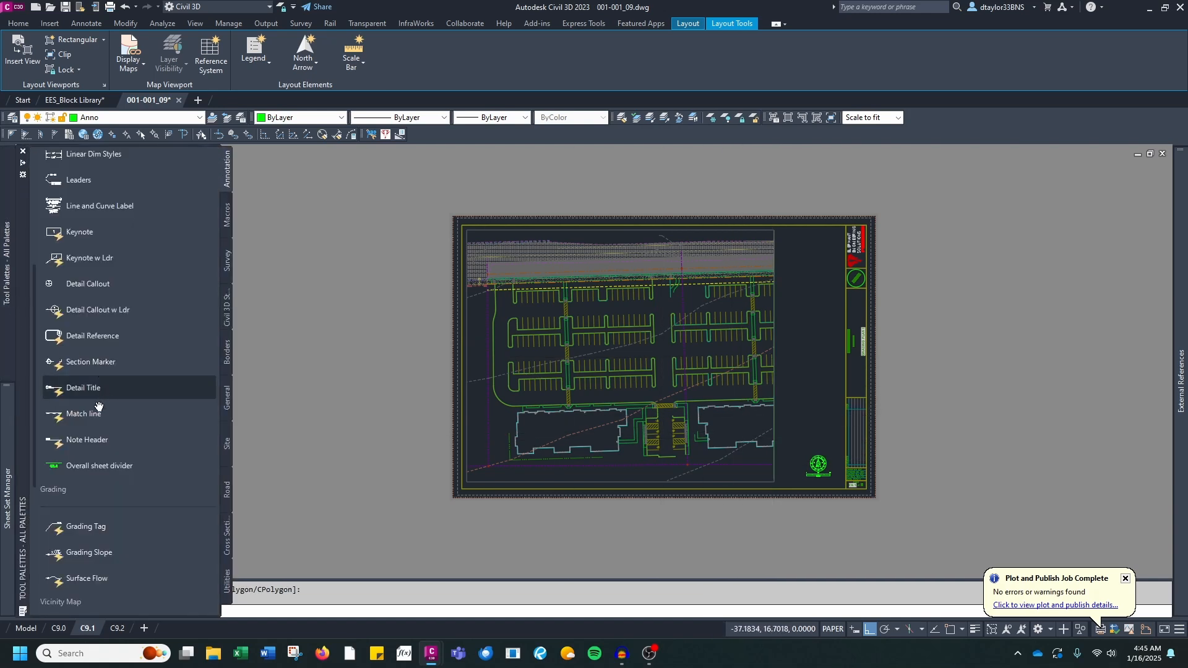
{"action": "left_click", "coordinate": [84, 413]}
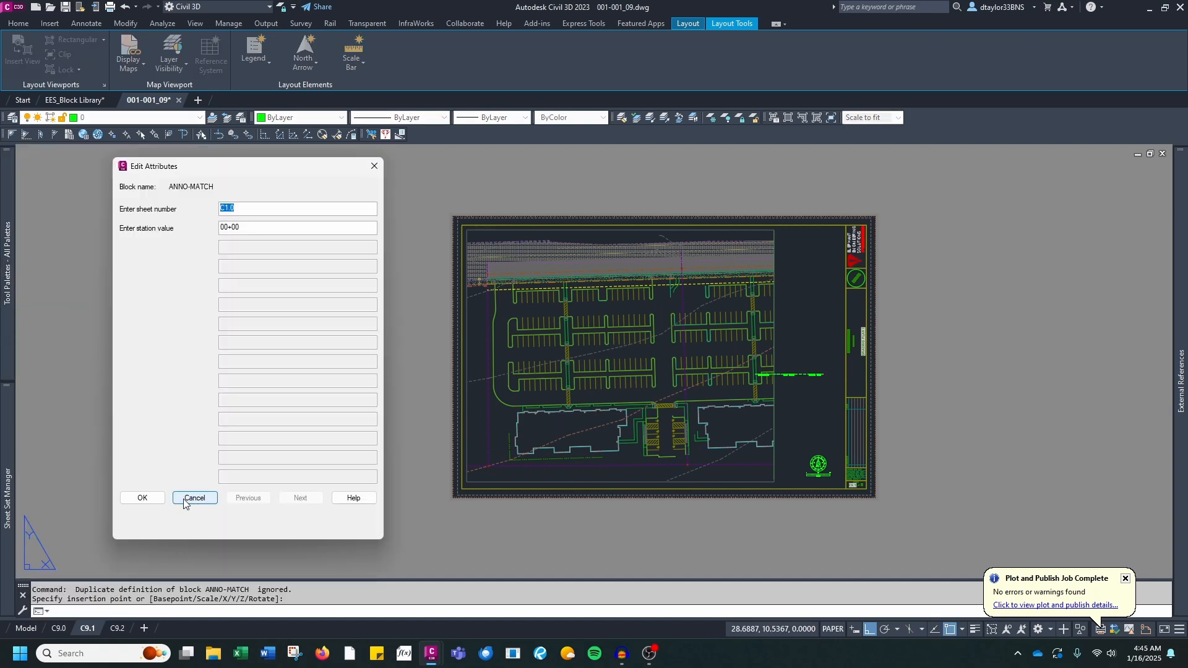
{"action": "left_click", "coordinate": [142, 498]}
{"action": "mouse_move", "coordinate": [88, 382]}
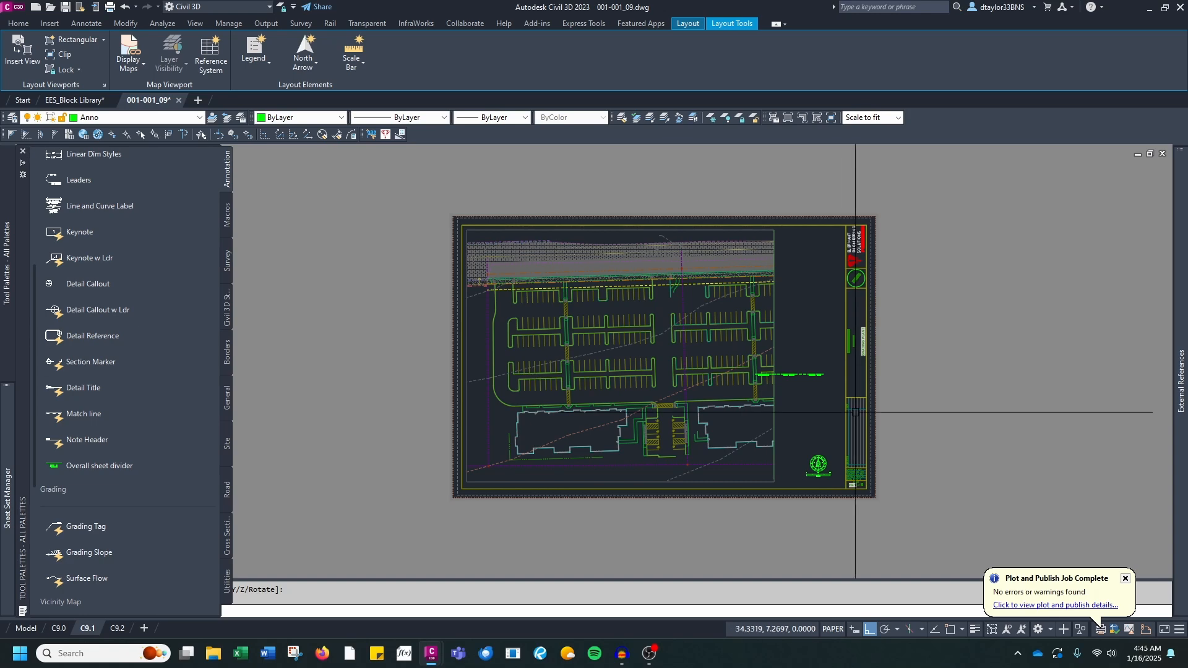
Move the match line so its centre sits at the midpoint of the viewport's right edge
{"action": "scroll", "coordinate": [801, 380], "scroll_direction": "up", "scroll_amount": 5}
{"action": "left_click", "coordinate": [799, 383]}
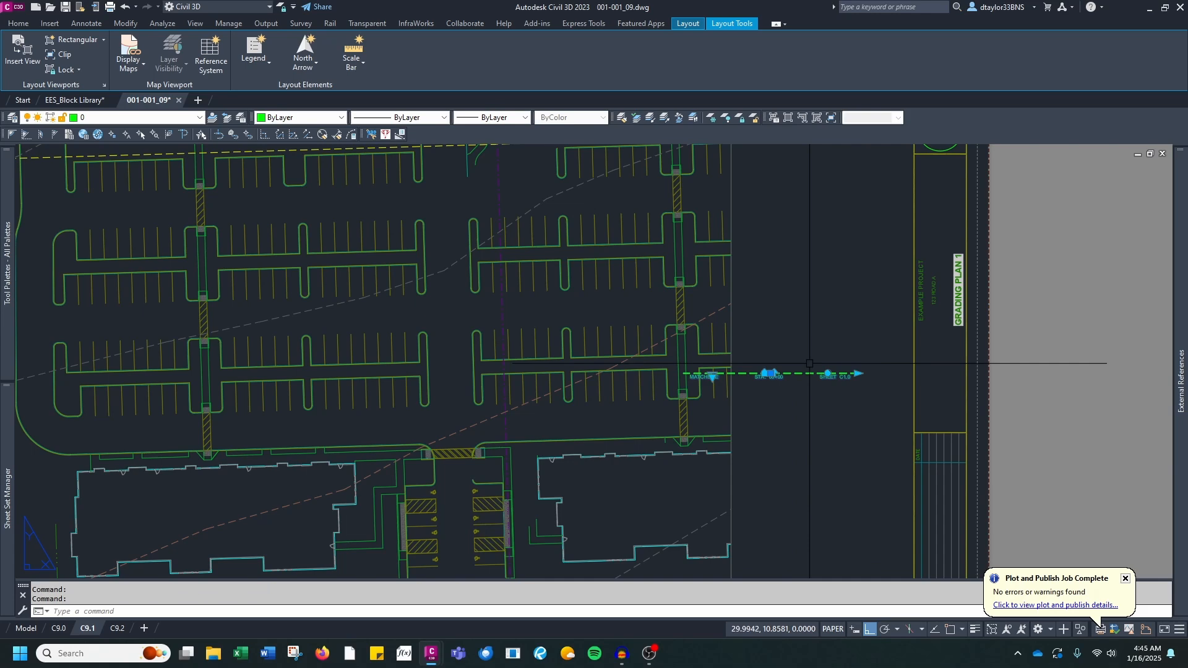
{"action": "scroll", "coordinate": [784, 375], "scroll_direction": "up", "scroll_amount": 3}
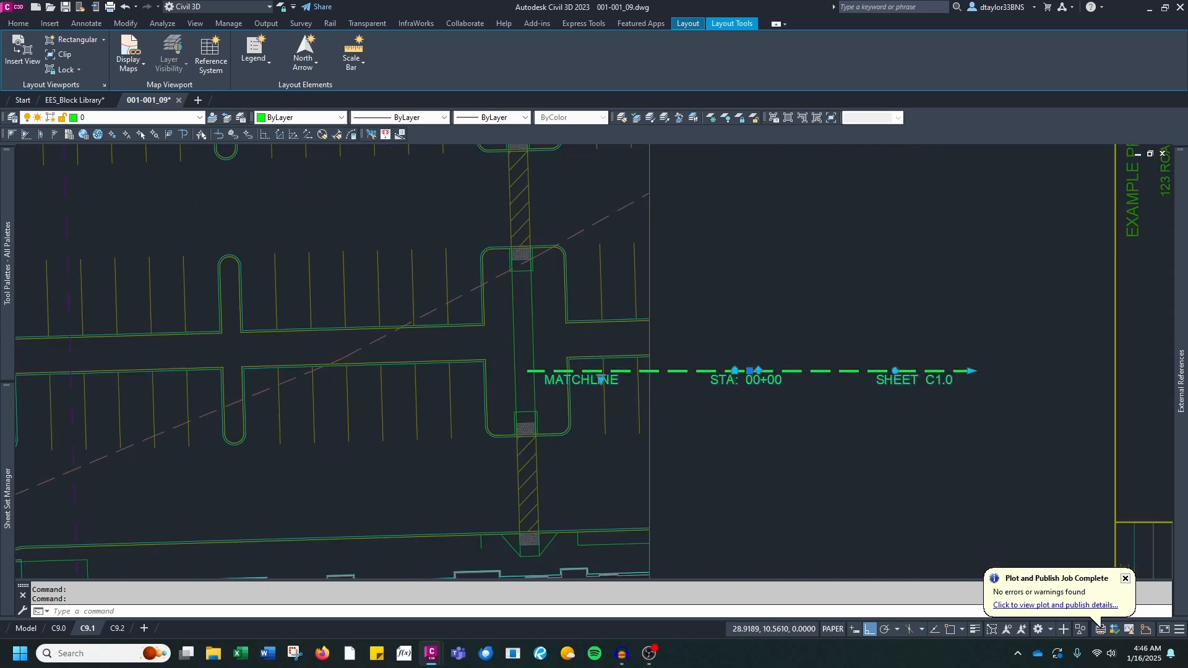
{"action": "scroll", "coordinate": [758, 365], "scroll_direction": "down", "scroll_amount": 2}
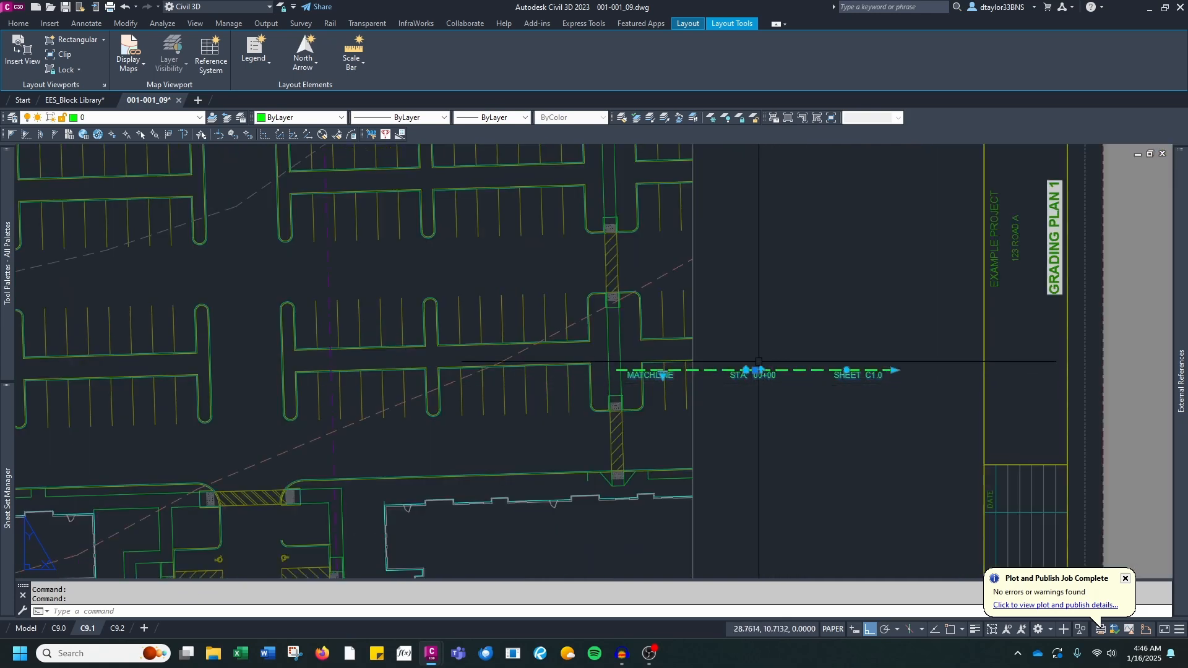
{"action": "scroll", "coordinate": [758, 365], "scroll_direction": "up", "scroll_amount": 1}
{"action": "left_click", "coordinate": [757, 369]}
{"action": "scroll", "coordinate": [756, 366], "scroll_direction": "down", "scroll_amount": 3}
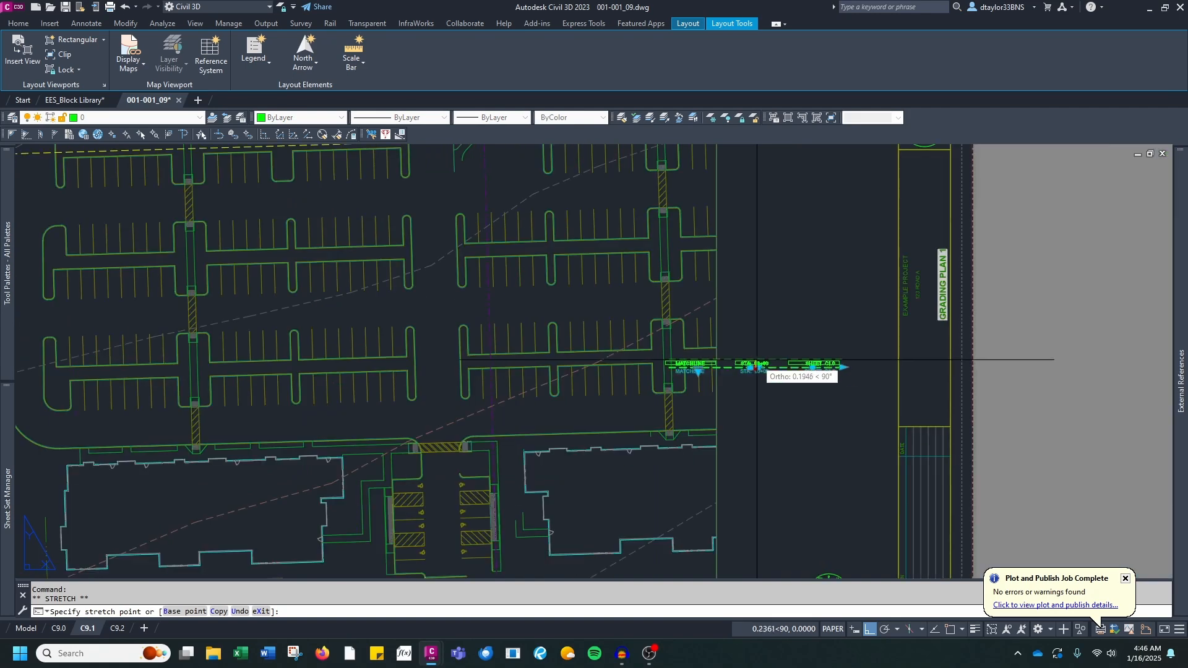
{"action": "right_click", "coordinate": [756, 360], "text": "shift"}
{"action": "left_click", "coordinate": [792, 149]}
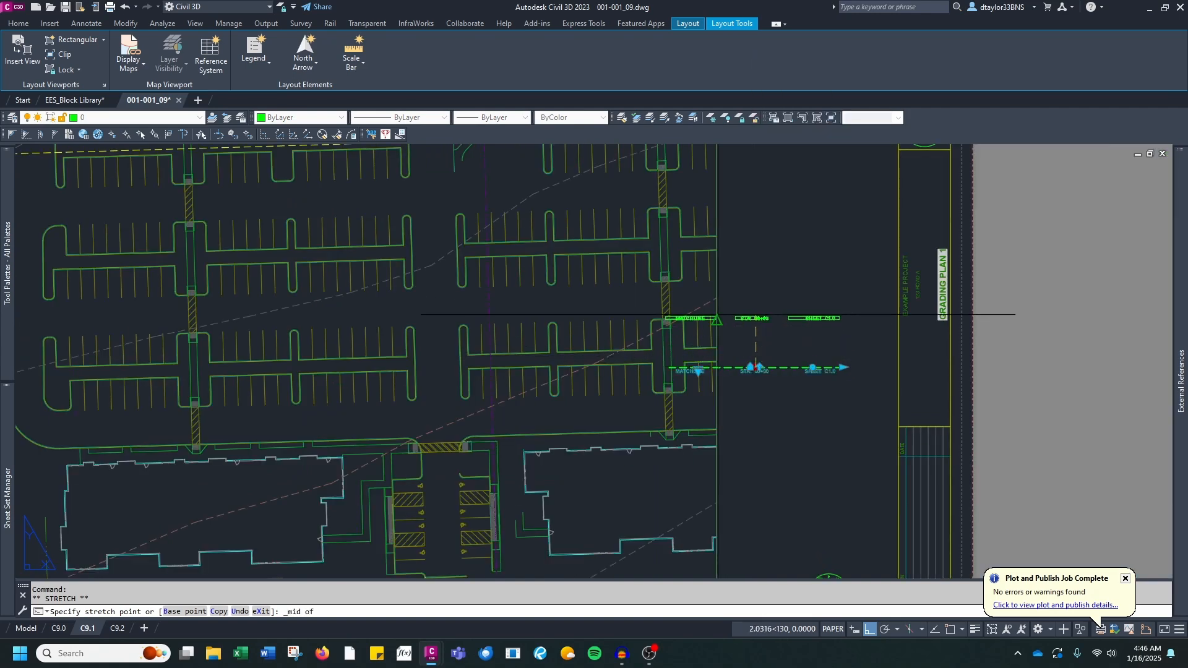
{"action": "left_click", "coordinate": [755, 315]}
{"action": "middle_click_drag", "start_coordinate": [755, 315], "coordinate": [773, 342]}
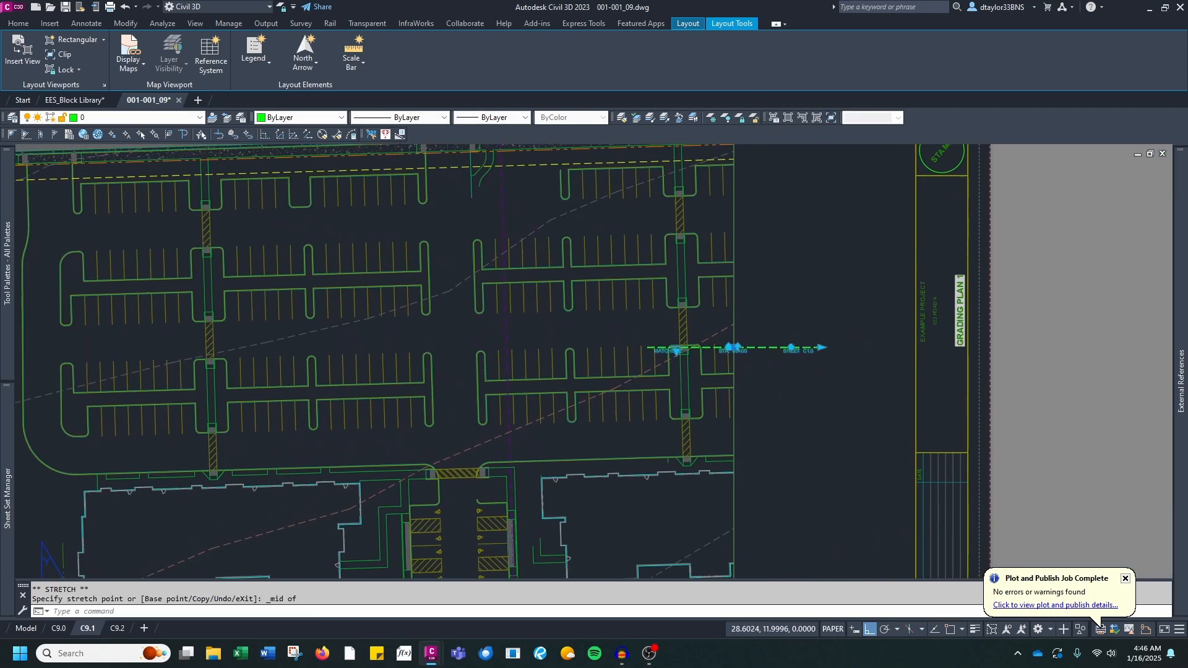
Rotate the match line to vertical so it aligns with the viewport's right edge
{"action": "scroll", "coordinate": [762, 350], "scroll_direction": "up", "scroll_amount": 2}
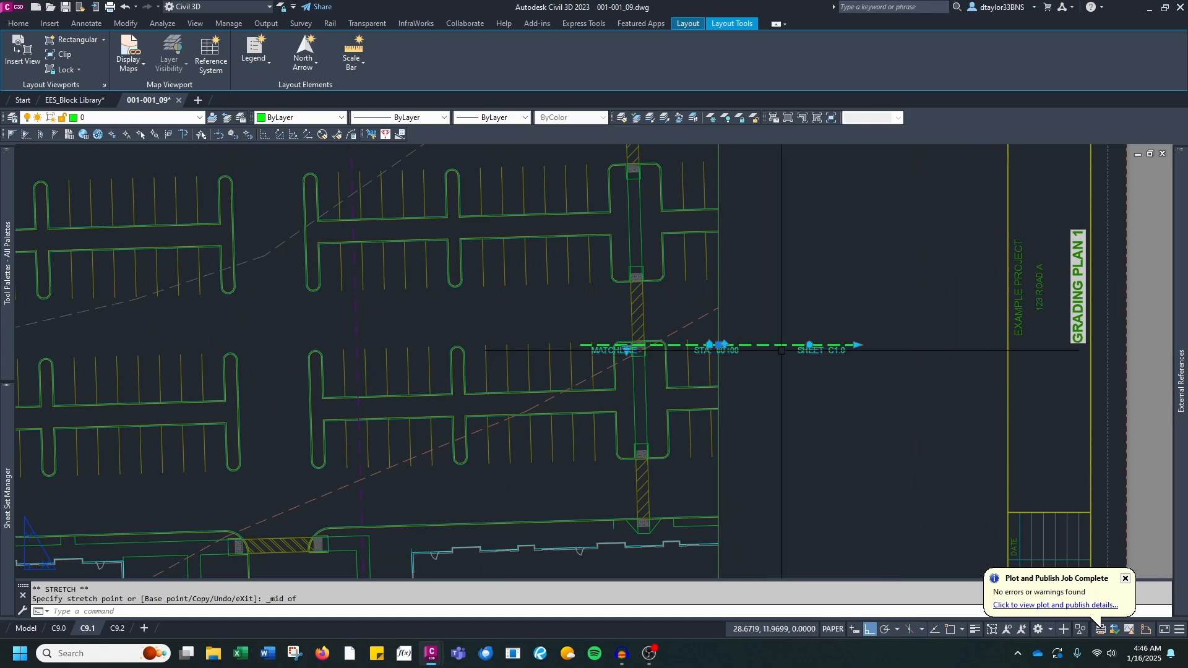
{"action": "left_click", "coordinate": [810, 345]}
{"action": "right_click", "coordinate": [814, 328], "text": "shift"}
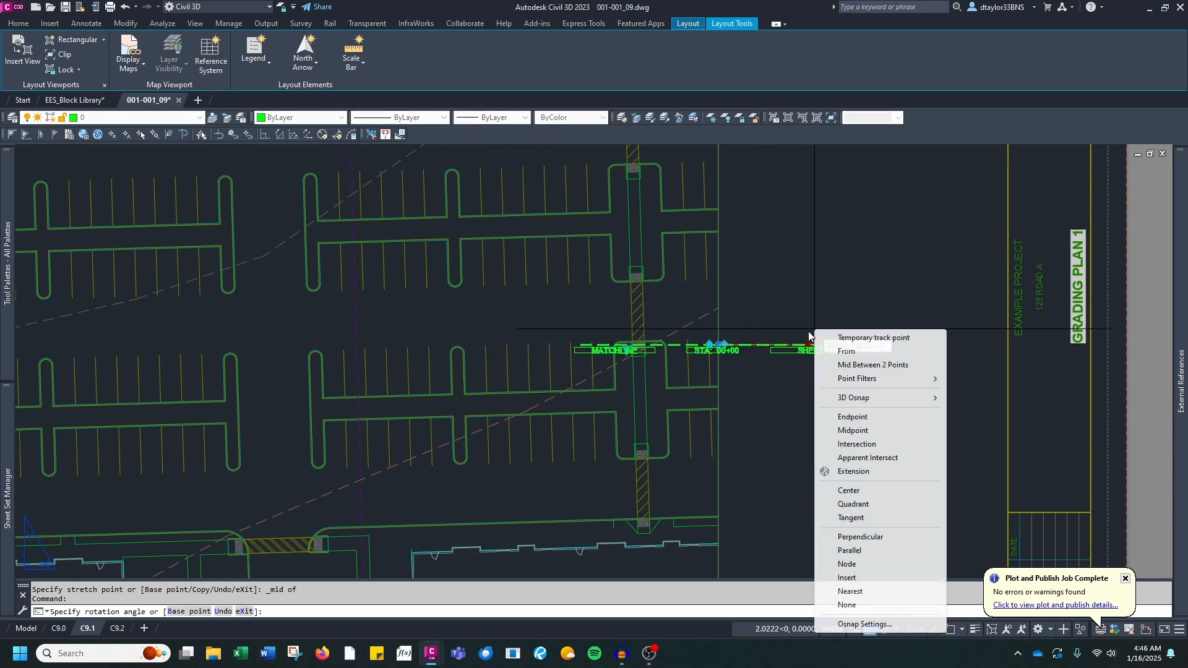
{"action": "key", "text": "r"}
{"action": "left_click", "coordinate": [724, 280]}
{"action": "scroll", "coordinate": [756, 291], "scroll_direction": "down", "scroll_amount": 4}
{"action": "middle_click_drag", "start_coordinate": [756, 292], "coordinate": [767, 368]}
{"action": "scroll", "coordinate": [767, 339], "scroll_direction": "up", "scroll_amount": 2}
{"action": "key", "text": "Escape"}
{"action": "key", "text": "Escape"}
Lengthen the match line to span the full height of the viewport's right edge
{"action": "scroll", "coordinate": [739, 305], "scroll_direction": "down", "scroll_amount": 3}
{"action": "left_click", "coordinate": [746, 327]}
{"action": "left_click", "coordinate": [745, 314]}
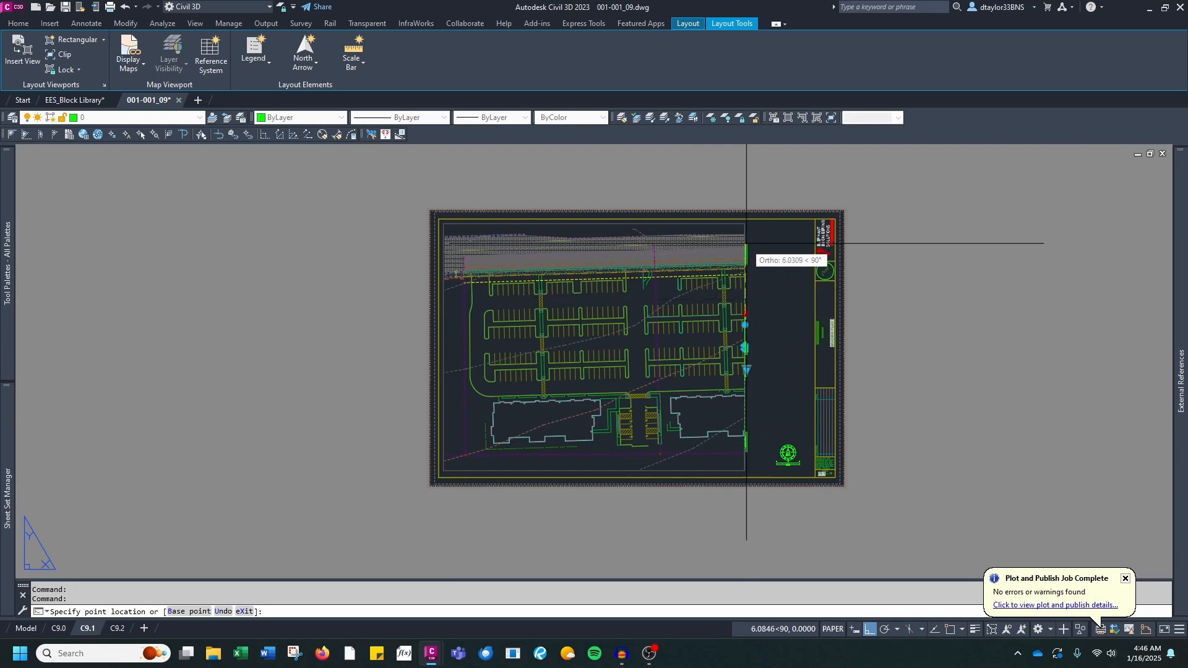
{"action": "key", "text": "Escape"}
Flip the match line's text to the other side of the line and back
{"action": "scroll", "coordinate": [721, 339], "scroll_direction": "up", "scroll_amount": 6}
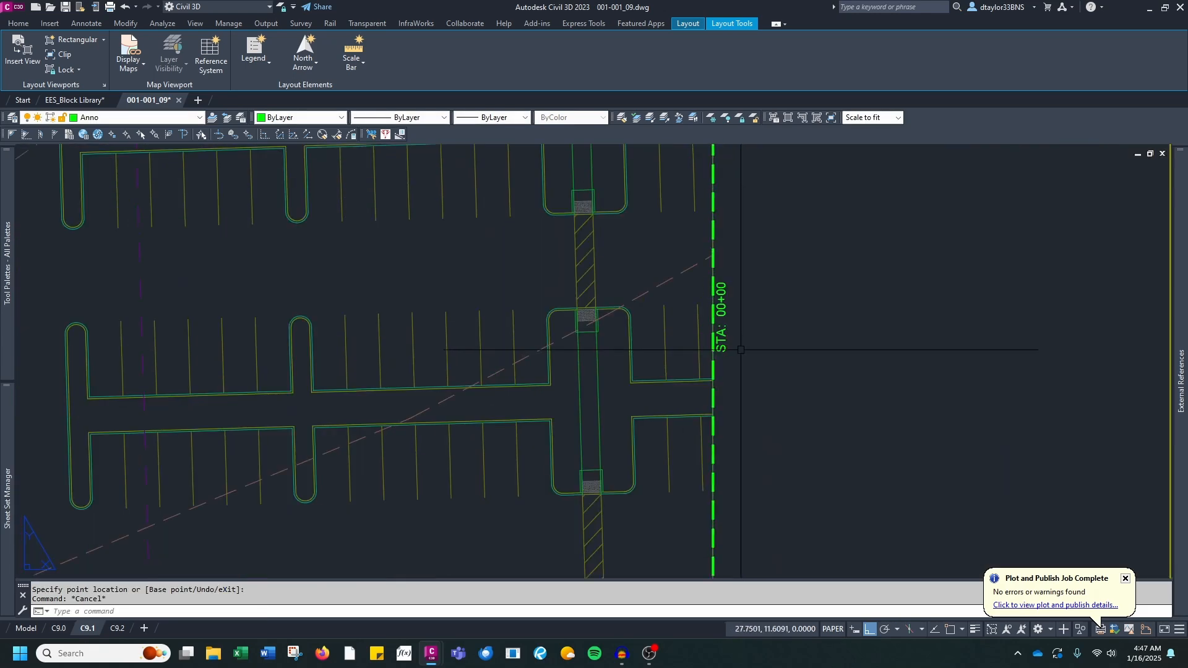
{"action": "left_click", "coordinate": [722, 341]}
{"action": "scroll", "coordinate": [718, 326], "scroll_direction": "down", "scroll_amount": 2}
{"action": "scroll", "coordinate": [711, 326], "scroll_direction": "up", "scroll_amount": 2}
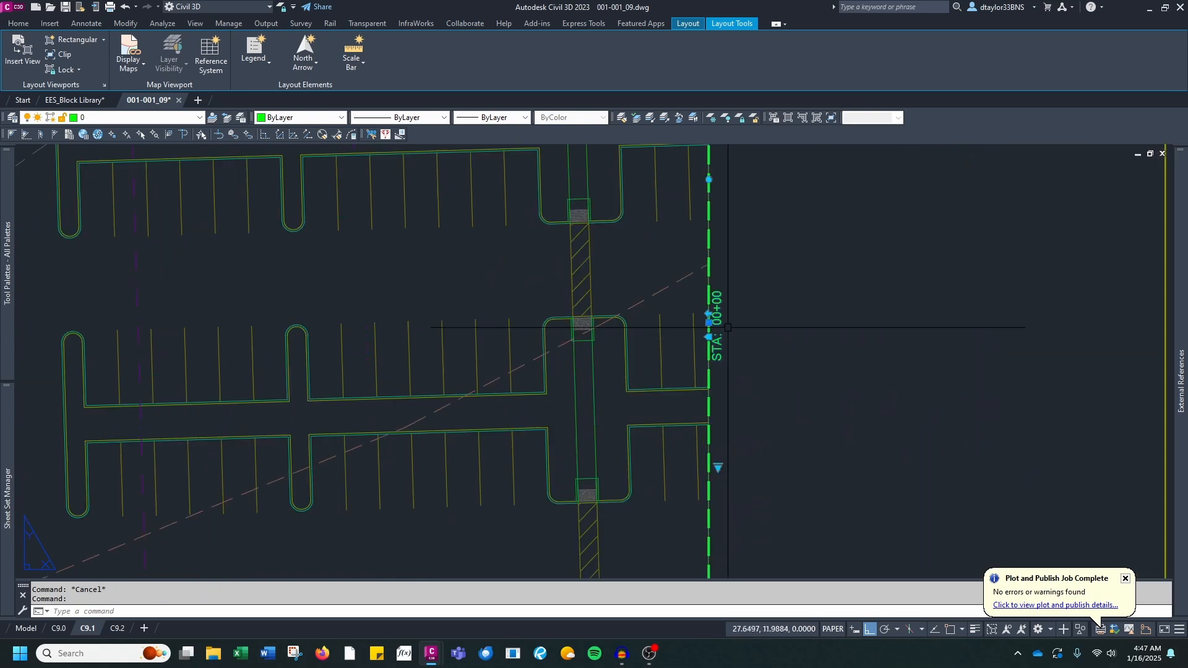
{"action": "left_click", "coordinate": [709, 315]}
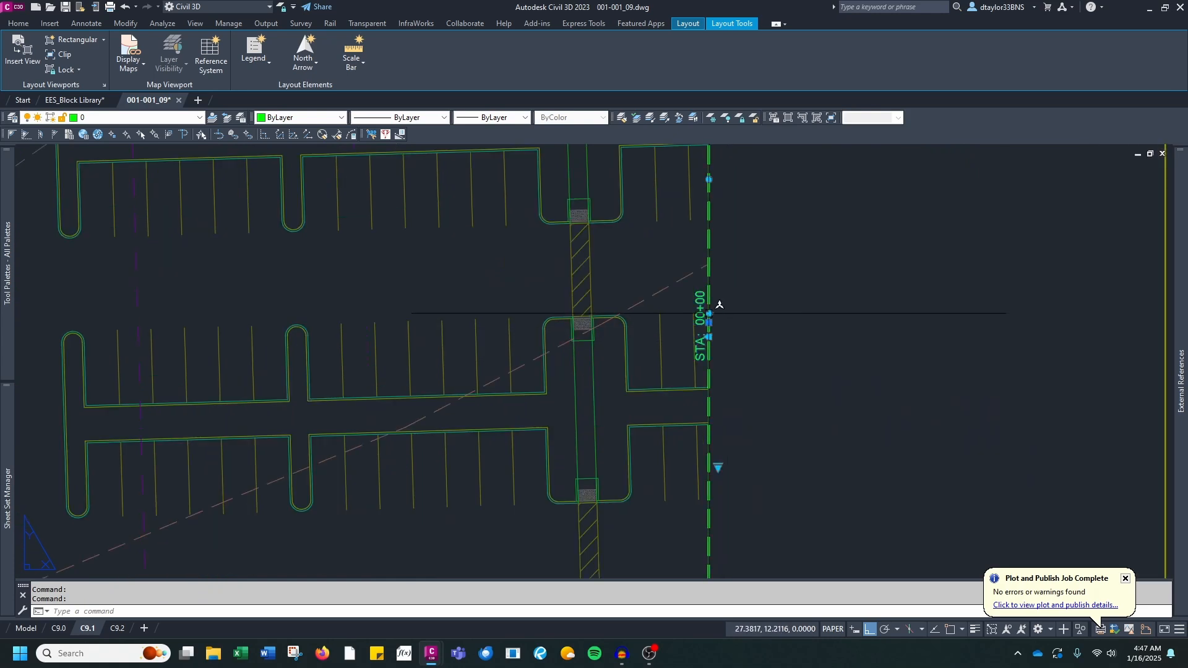
{"action": "key", "text": "Escape"}
Check the match line's visibility options for the station value
{"action": "scroll", "coordinate": [774, 327], "scroll_direction": "down", "scroll_amount": 2}
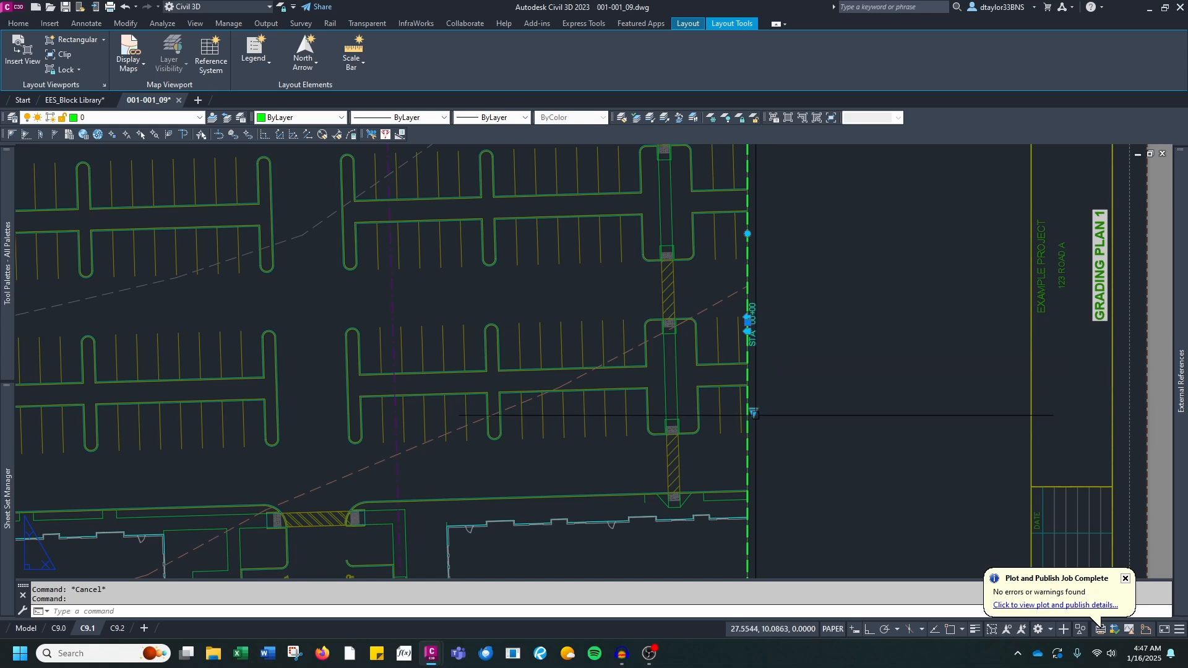
{"action": "mouse_move", "coordinate": [753, 411]}
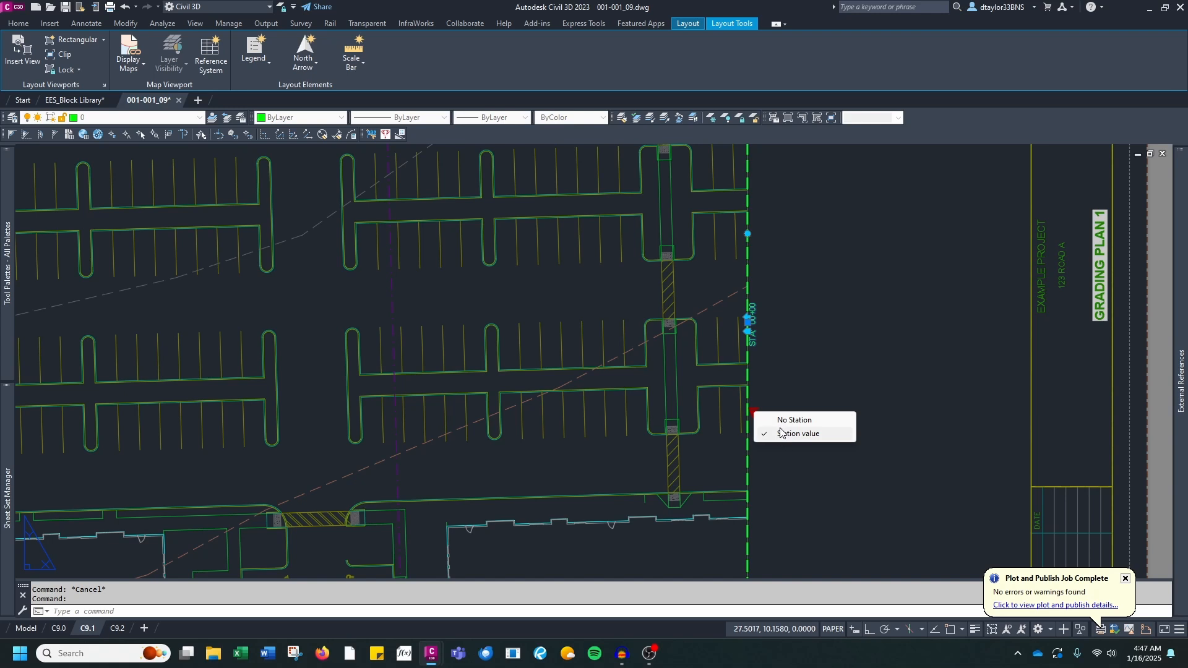
{"action": "key", "text": "Escape"}
{"action": "scroll", "coordinate": [767, 427], "scroll_direction": "down", "scroll_amount": 7}
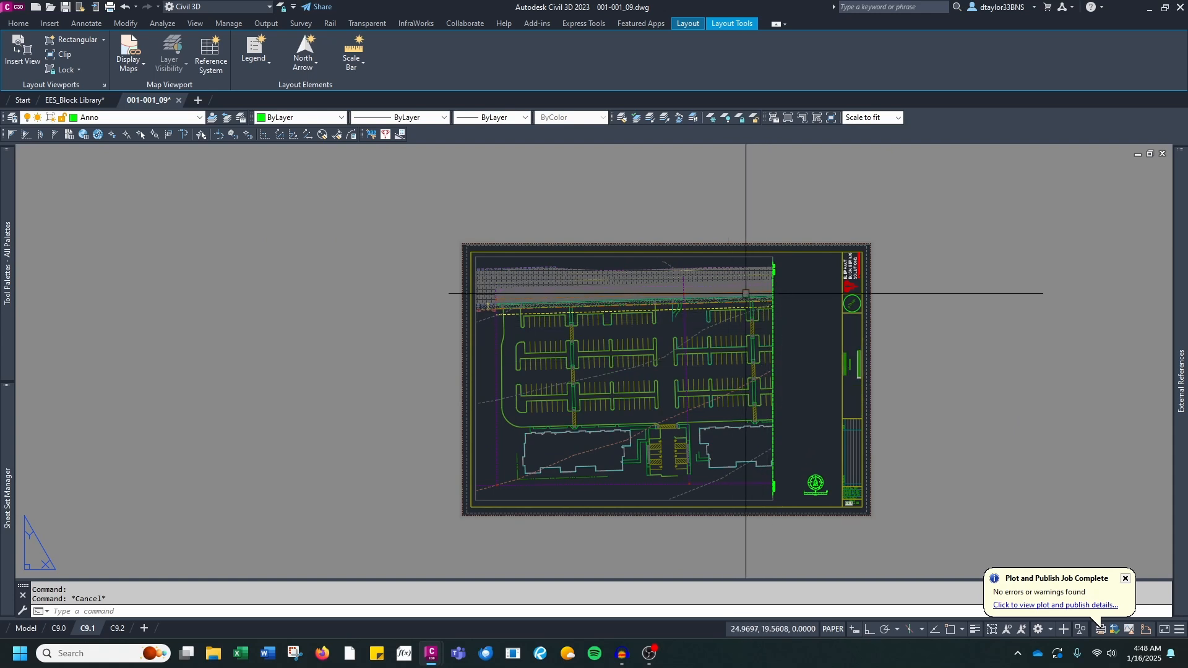
Set the match line's sheet number to a SheetSet field reading the SheetNumber of C9.2 - GRADING PLAN 2
{"action": "scroll", "coordinate": [746, 294], "scroll_direction": "up", "scroll_amount": 2}
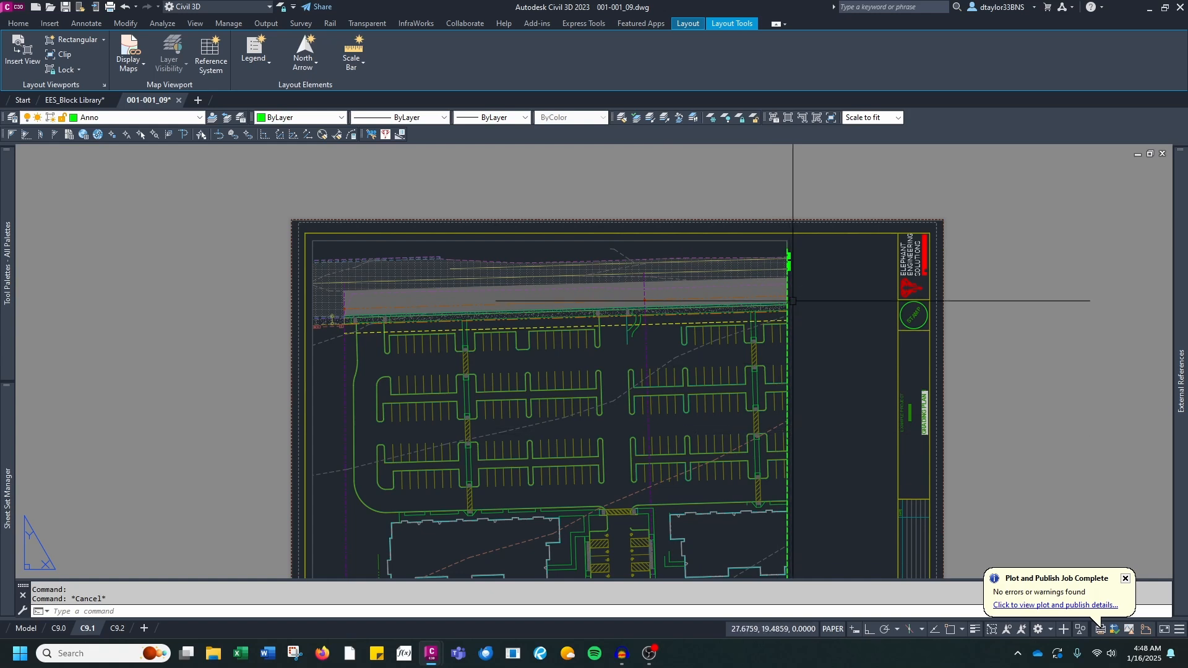
{"action": "scroll", "coordinate": [792, 301], "scroll_direction": "up", "scroll_amount": 4}
{"action": "left_click", "coordinate": [784, 257]}
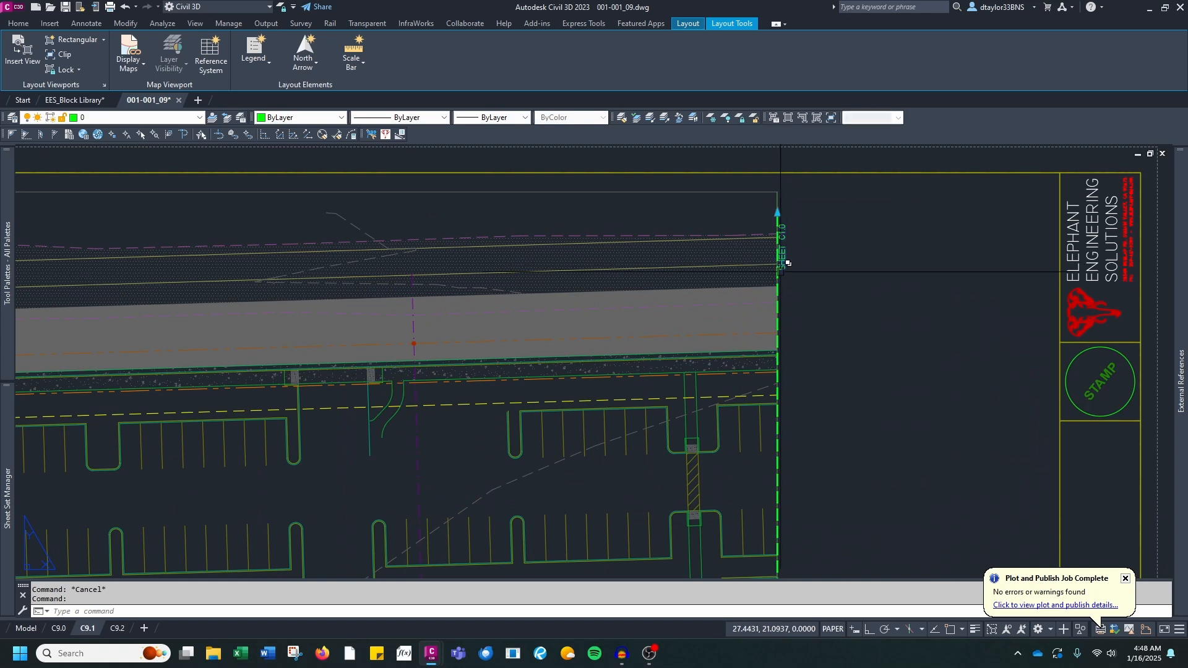
{"action": "type", "text": "ed"}
{"action": "key", "text": "Return"}
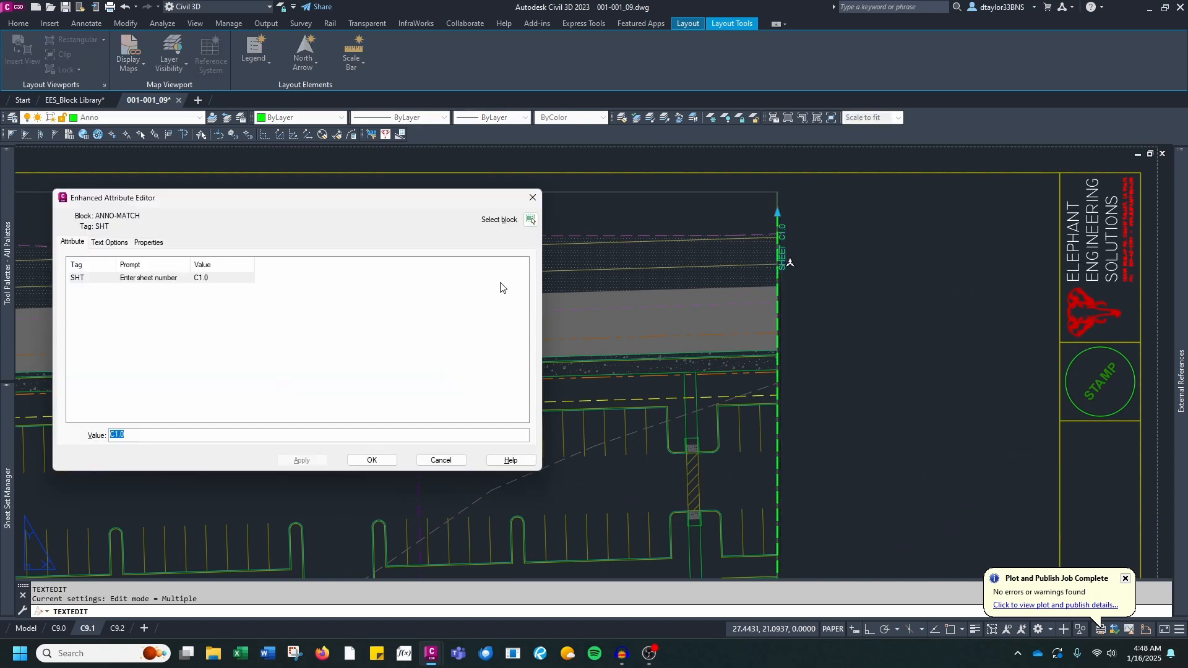
{"action": "left_click_drag", "start_coordinate": [437, 198], "coordinate": [591, 208]}
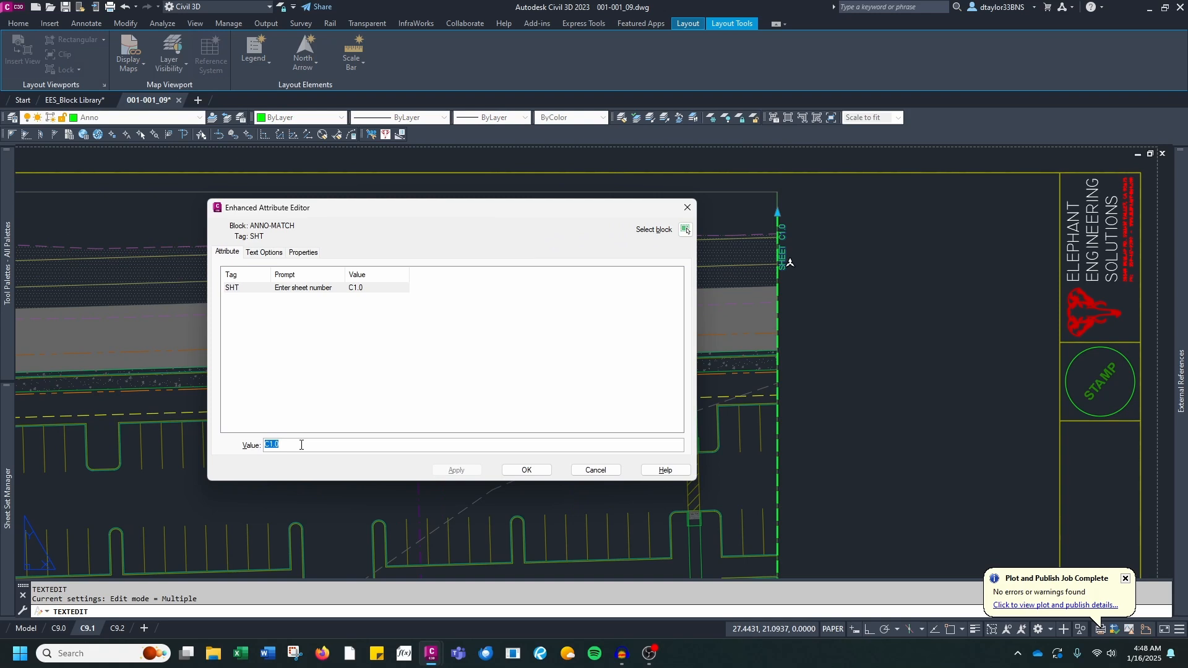
{"action": "right_click", "coordinate": [274, 450]}
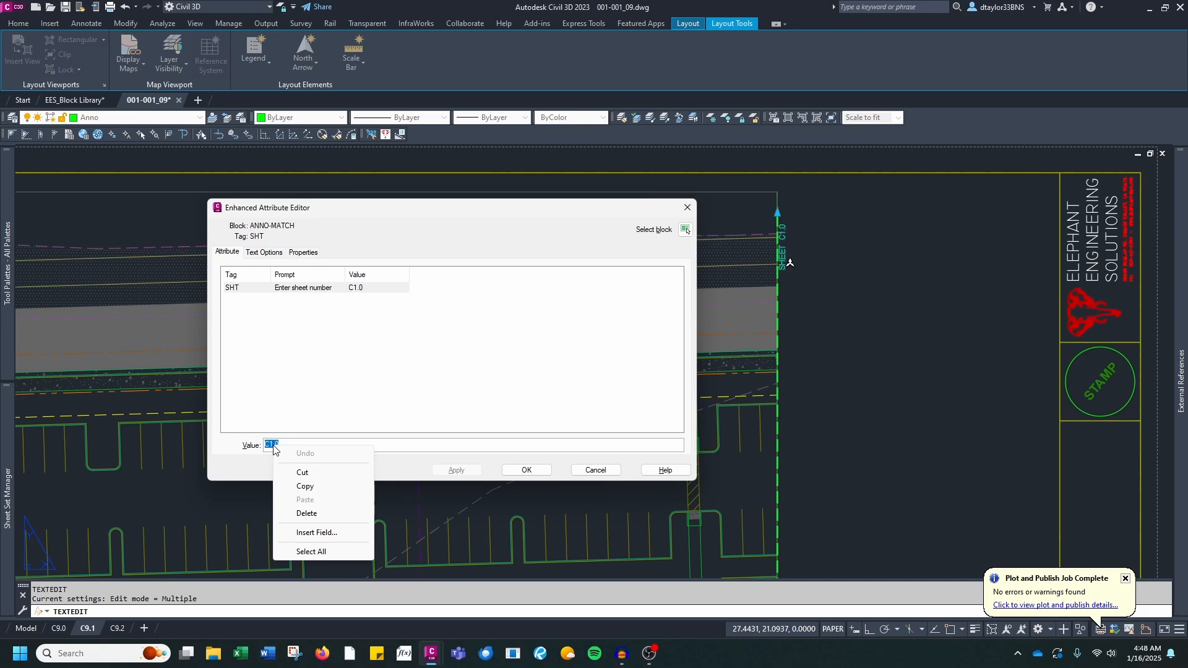
{"action": "left_click", "coordinate": [308, 534]}
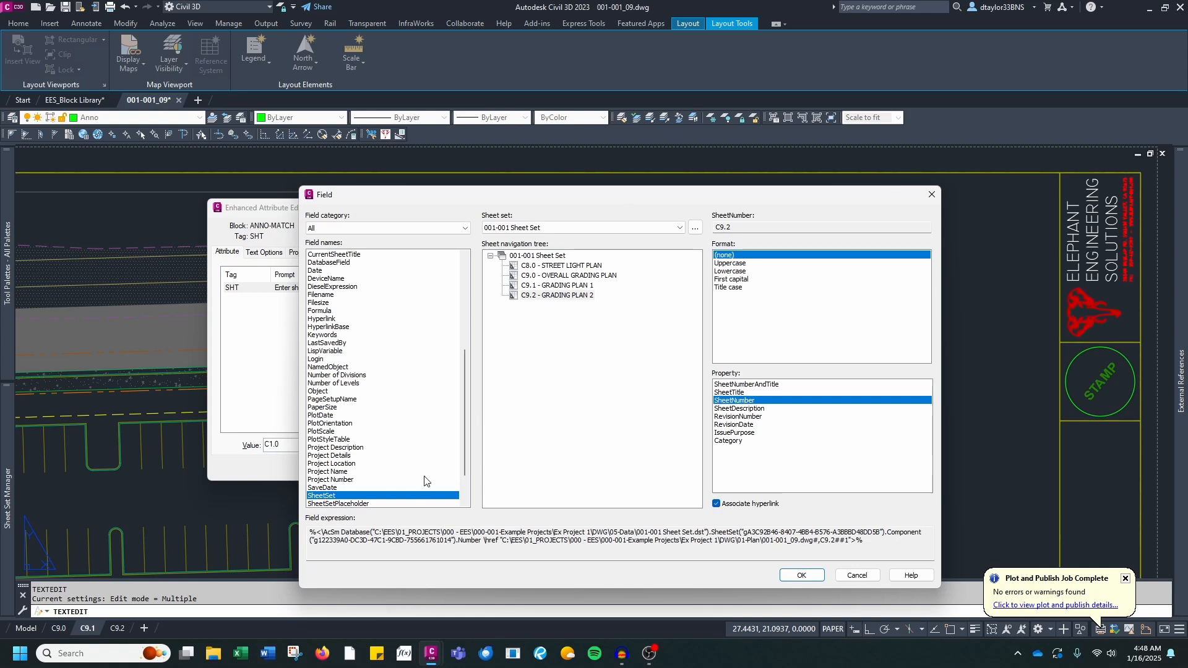
{"action": "left_click", "coordinate": [547, 296]}
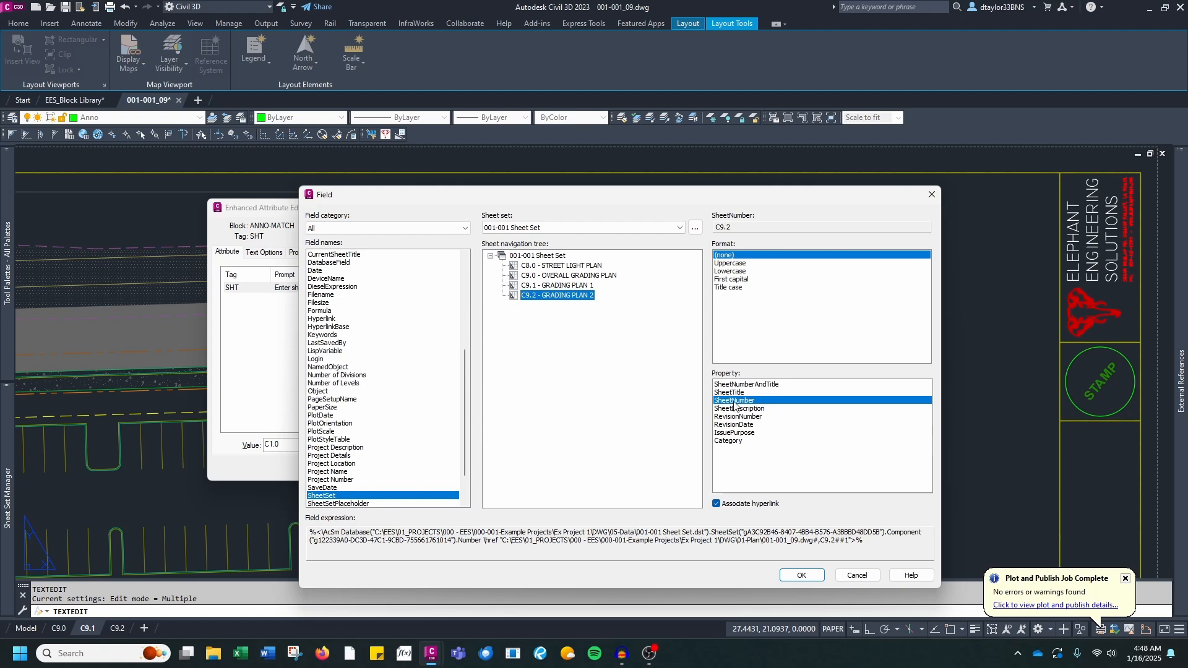
{"action": "left_click", "coordinate": [801, 575]}
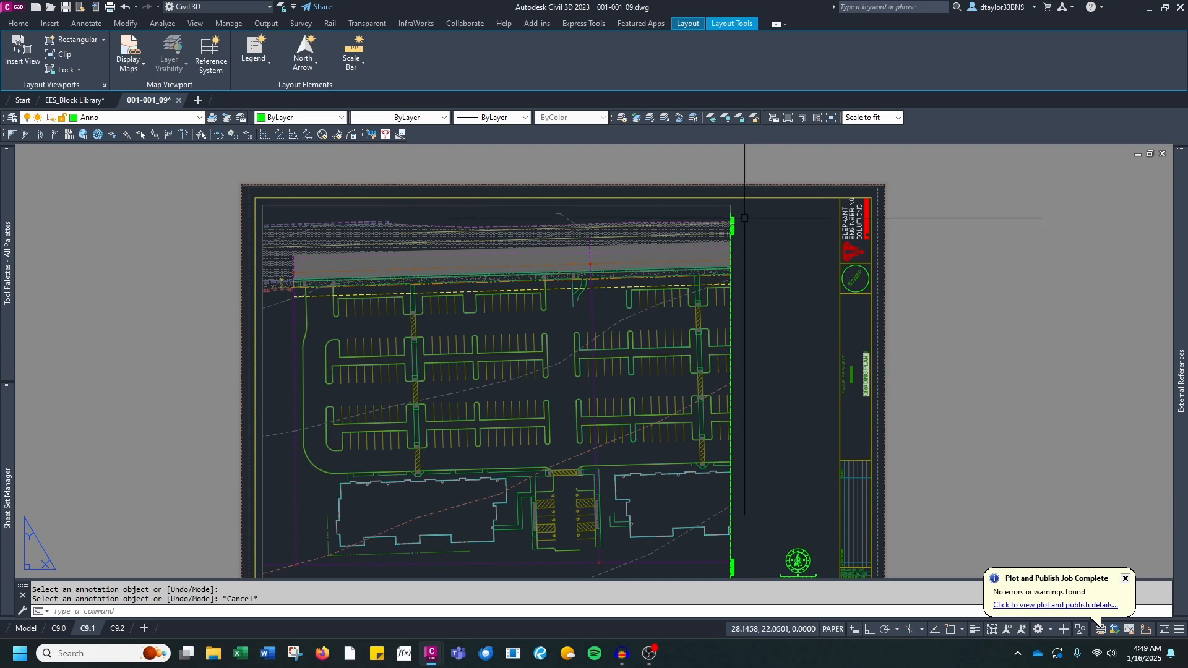
Copy the viewport and match line from layout C9.1 to layout C9.2, placing them inside the sheet border's lower-left corner
{"action": "scroll", "coordinate": [725, 212], "scroll_direction": "up", "scroll_amount": 7}
{"action": "scroll", "coordinate": [726, 212], "scroll_direction": "up", "scroll_amount": 2}
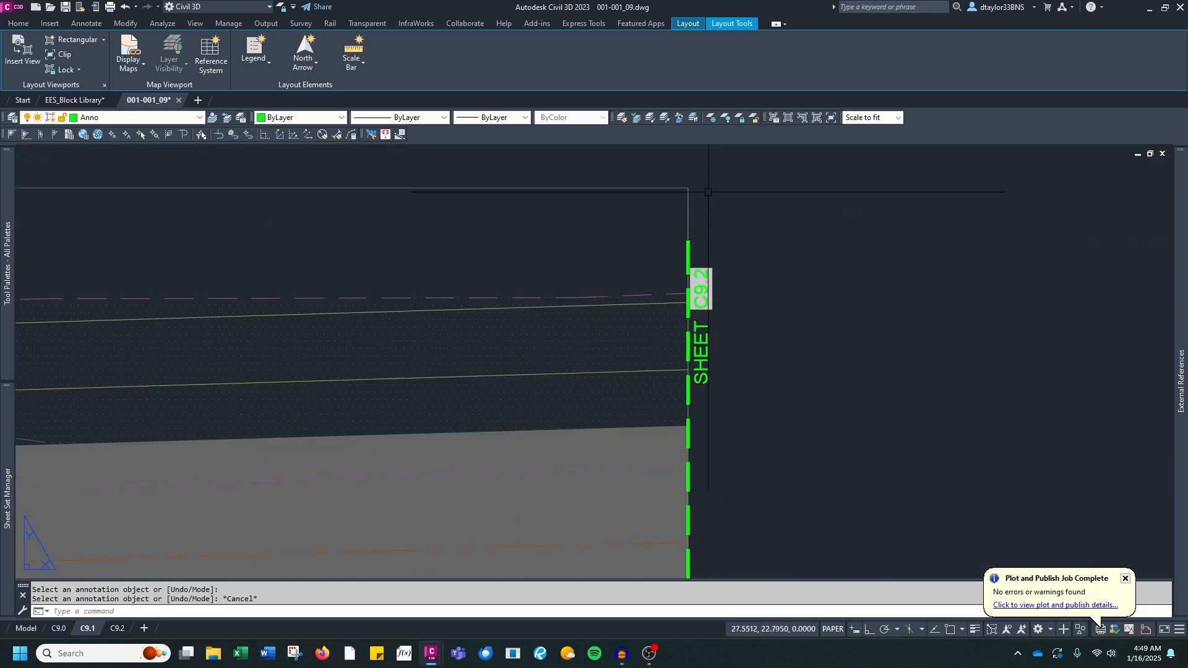
{"action": "left_click", "coordinate": [698, 170]}
{"action": "left_click", "coordinate": [659, 201]}
{"action": "left_click", "coordinate": [709, 273]}
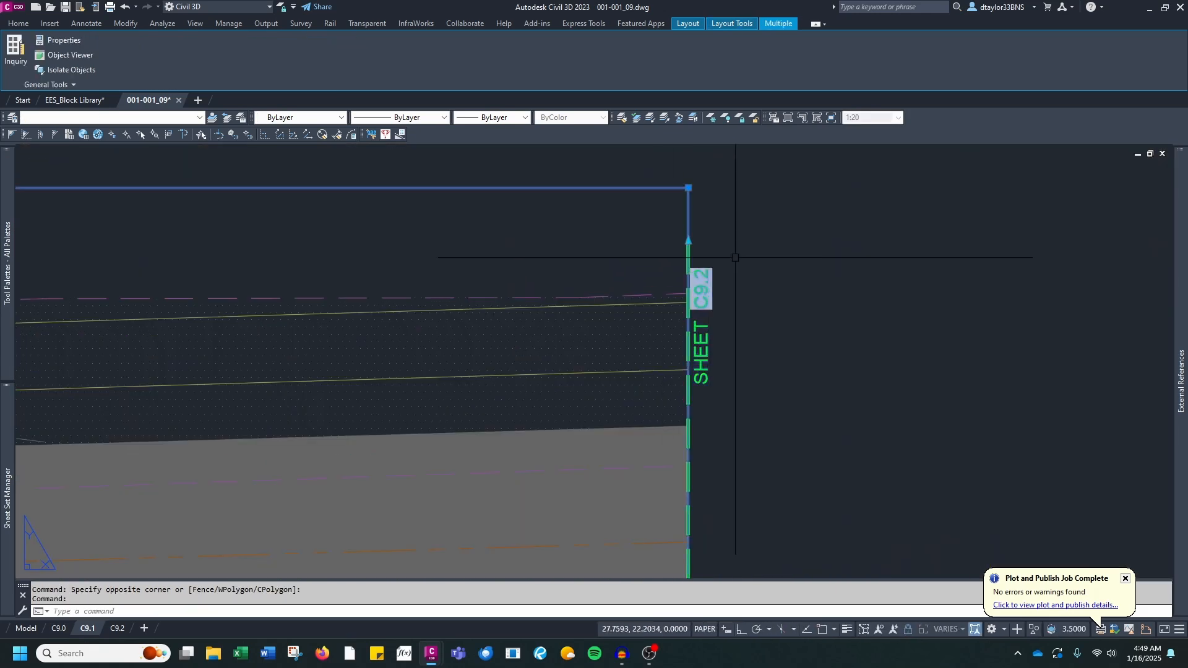
{"action": "scroll", "coordinate": [730, 310], "scroll_direction": "down", "scroll_amount": 7}
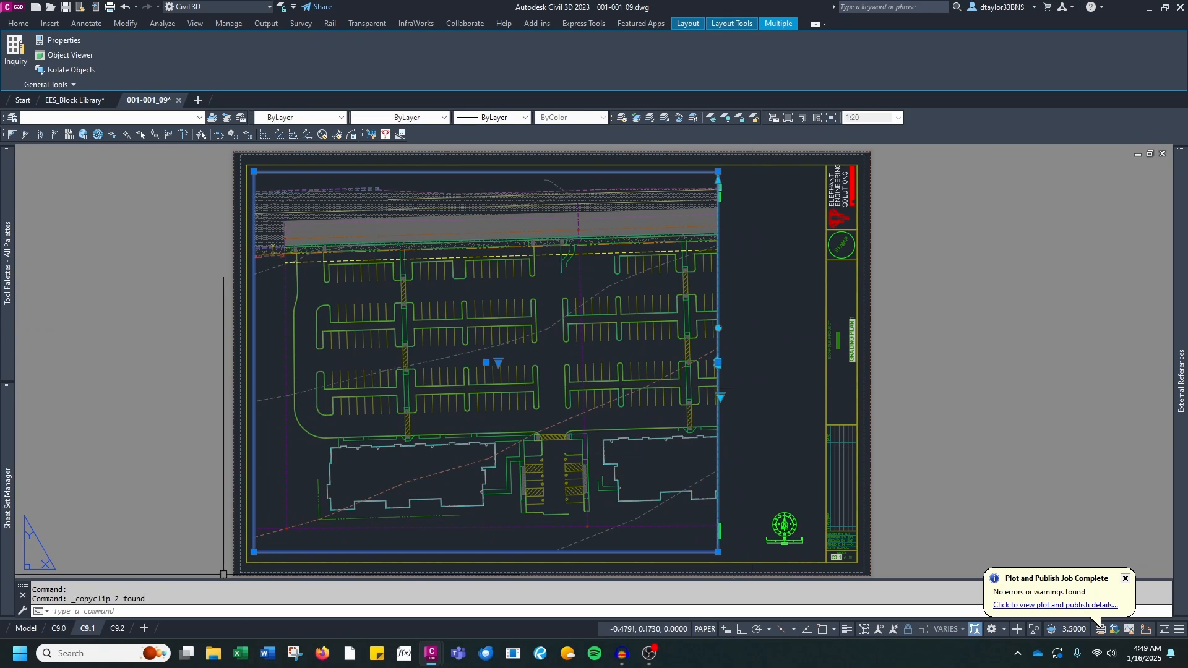
{"action": "left_click", "coordinate": [117, 628]}
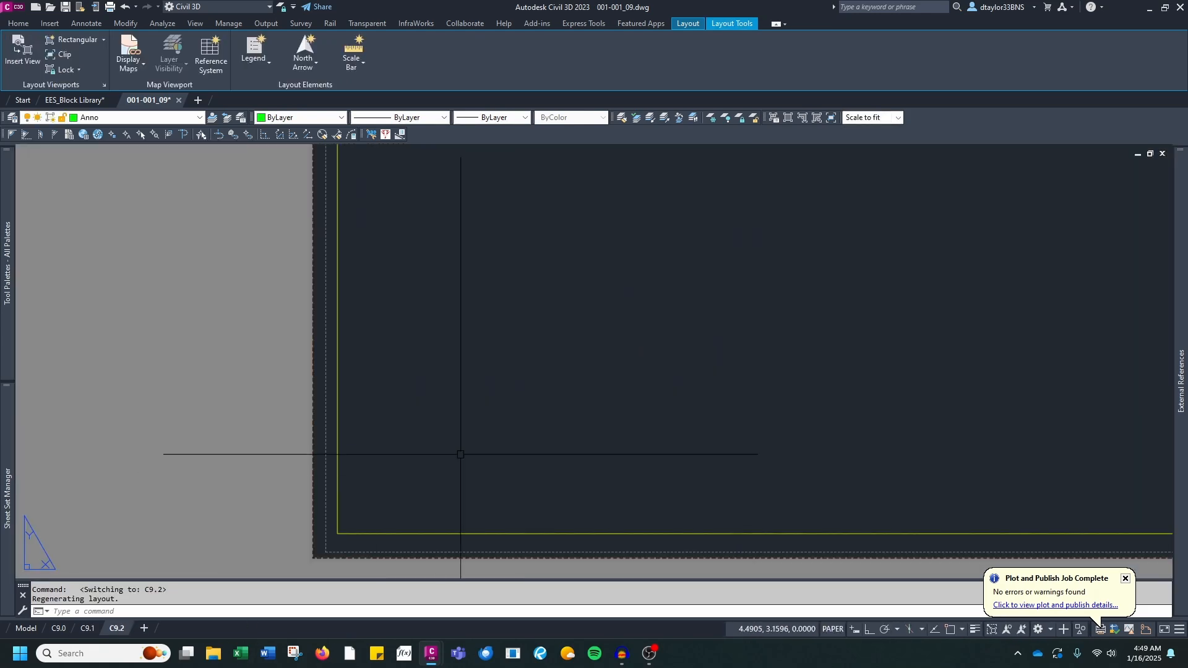
{"action": "key", "text": "ctrl+v"}
{"action": "scroll", "coordinate": [460, 454], "scroll_direction": "down", "scroll_amount": 5}
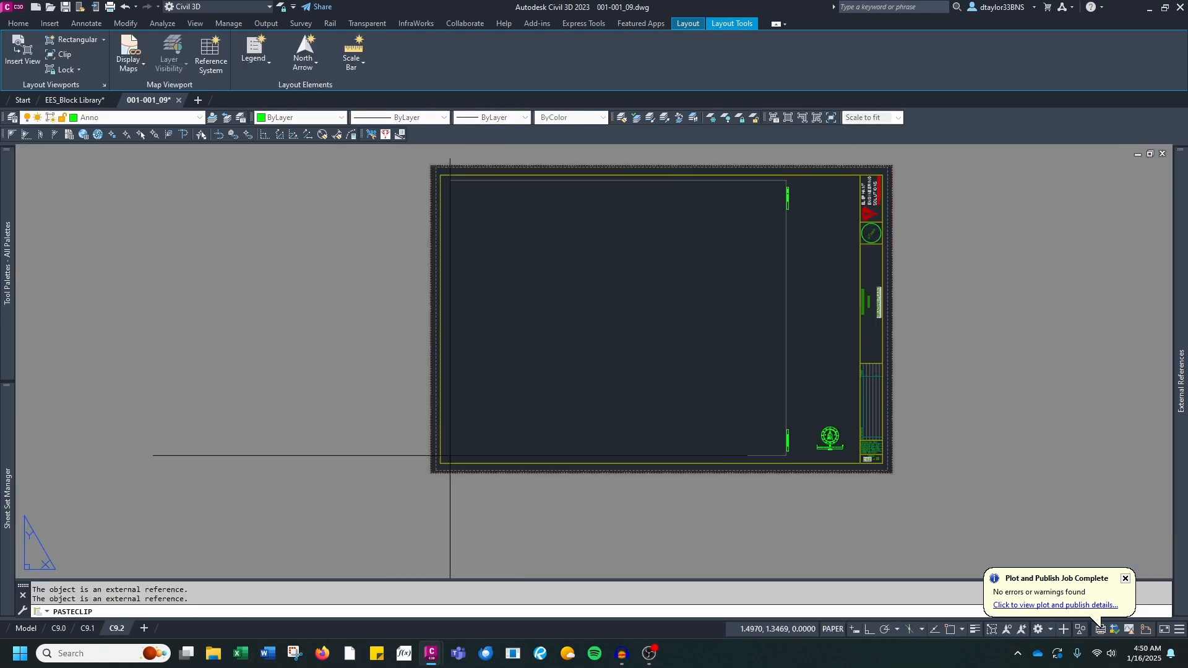
{"action": "left_click", "coordinate": [450, 456]}
{"action": "key", "text": "Escape"}
Stretch the C9.2 viewport to the right over the rest of the site, and bring its left edge perpendicular to the match line
{"action": "left_click", "coordinate": [765, 456]}
{"action": "middle_click_drag", "start_coordinate": [786, 458], "coordinate": [709, 471]}
{"action": "left_click", "coordinate": [710, 469]}
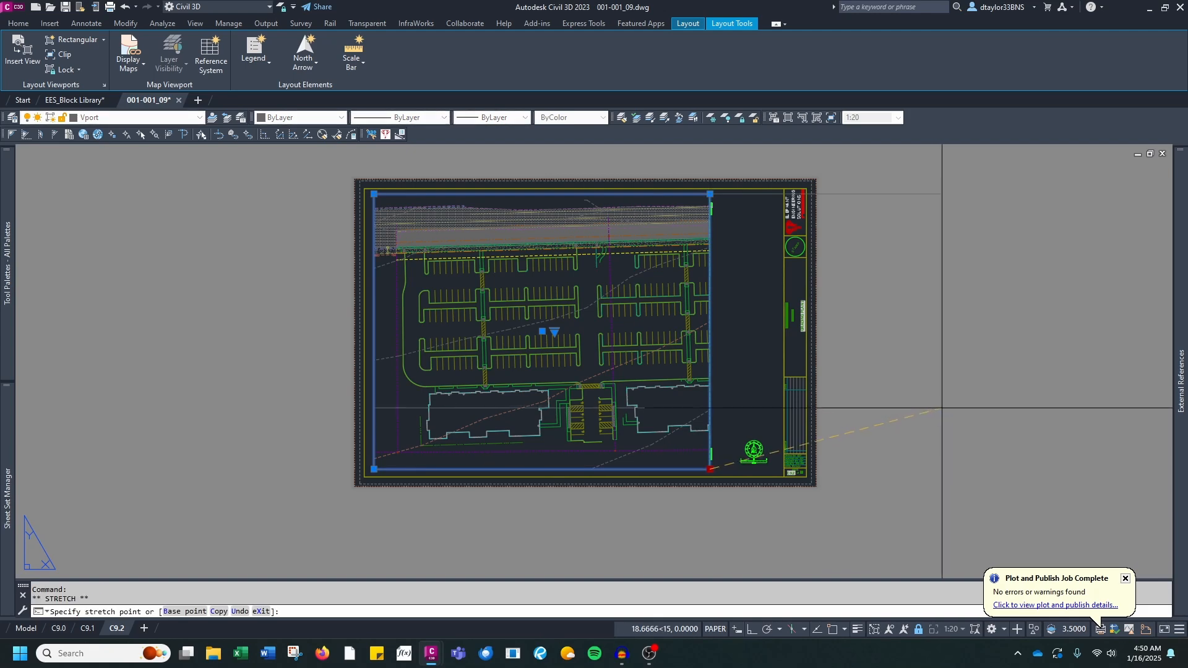
{"action": "scroll", "coordinate": [627, 463], "scroll_direction": "up", "scroll_amount": 4}
{"action": "right_click", "coordinate": [709, 475], "text": "shift"}
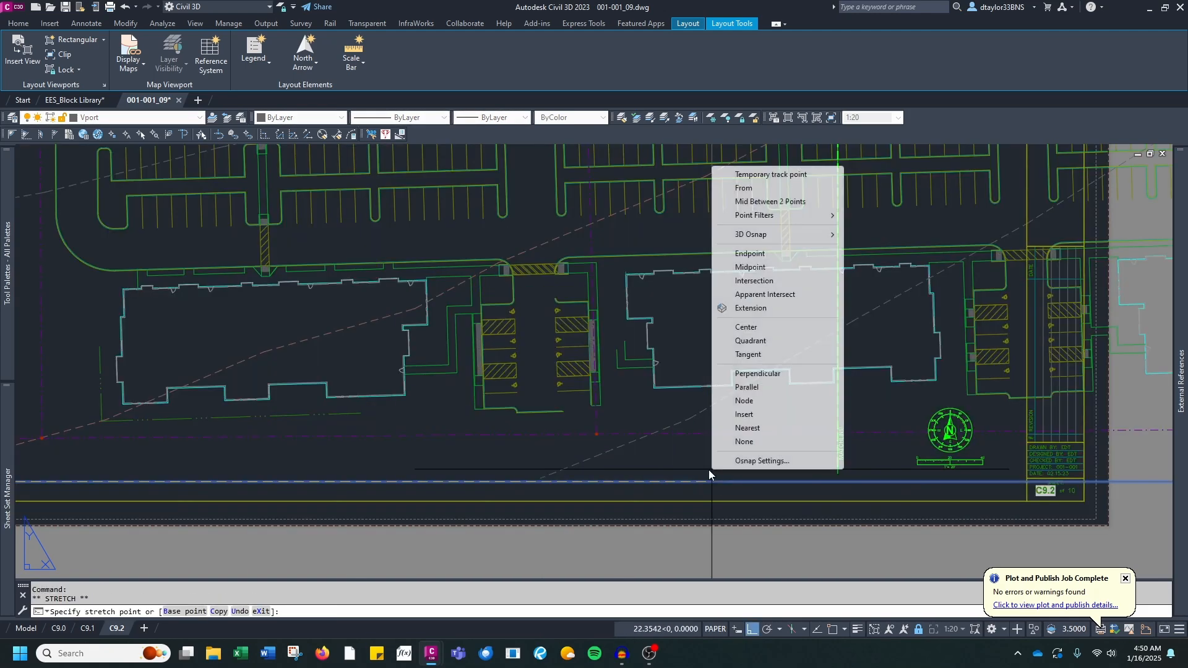
{"action": "left_click", "coordinate": [757, 374]}
{"action": "scroll", "coordinate": [839, 464], "scroll_direction": "up", "scroll_amount": 5}
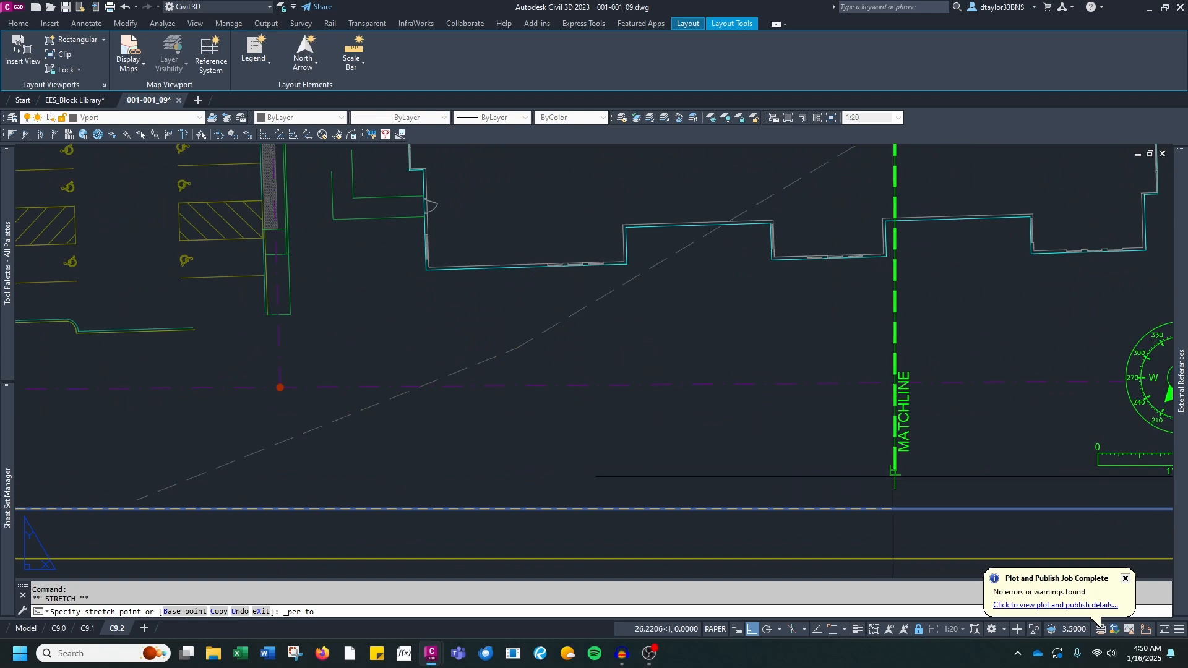
{"action": "left_click", "coordinate": [895, 476]}
Move the viewport and match line horizontally so the match line sits just inside the sheet's left border
{"action": "scroll", "coordinate": [891, 479], "scroll_direction": "down", "scroll_amount": 5}
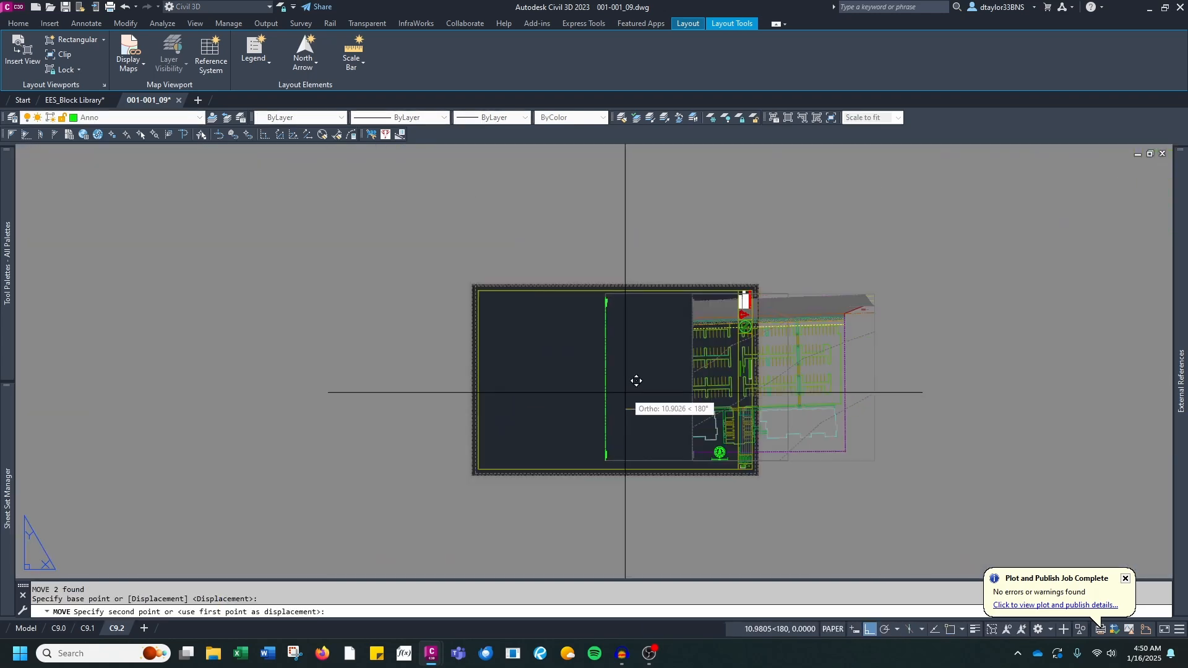
{"action": "scroll", "coordinate": [625, 391], "scroll_direction": "up", "scroll_amount": 4}
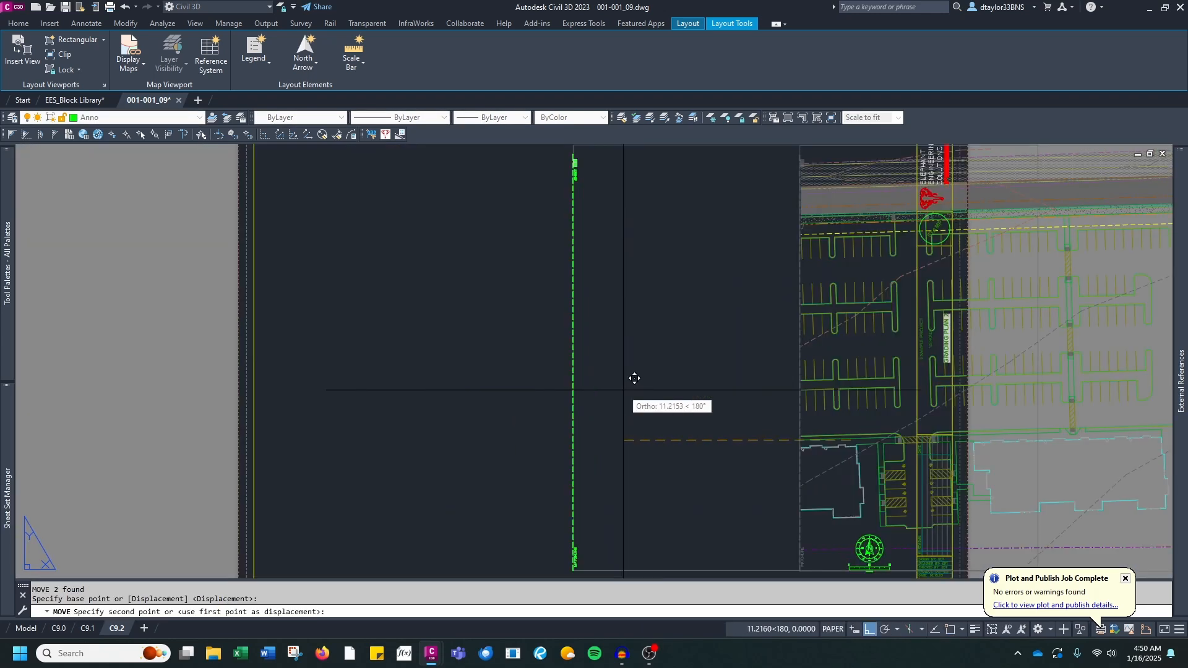
{"action": "scroll", "coordinate": [623, 389], "scroll_direction": "down", "scroll_amount": 2}
{"action": "key", "text": "Escape"}
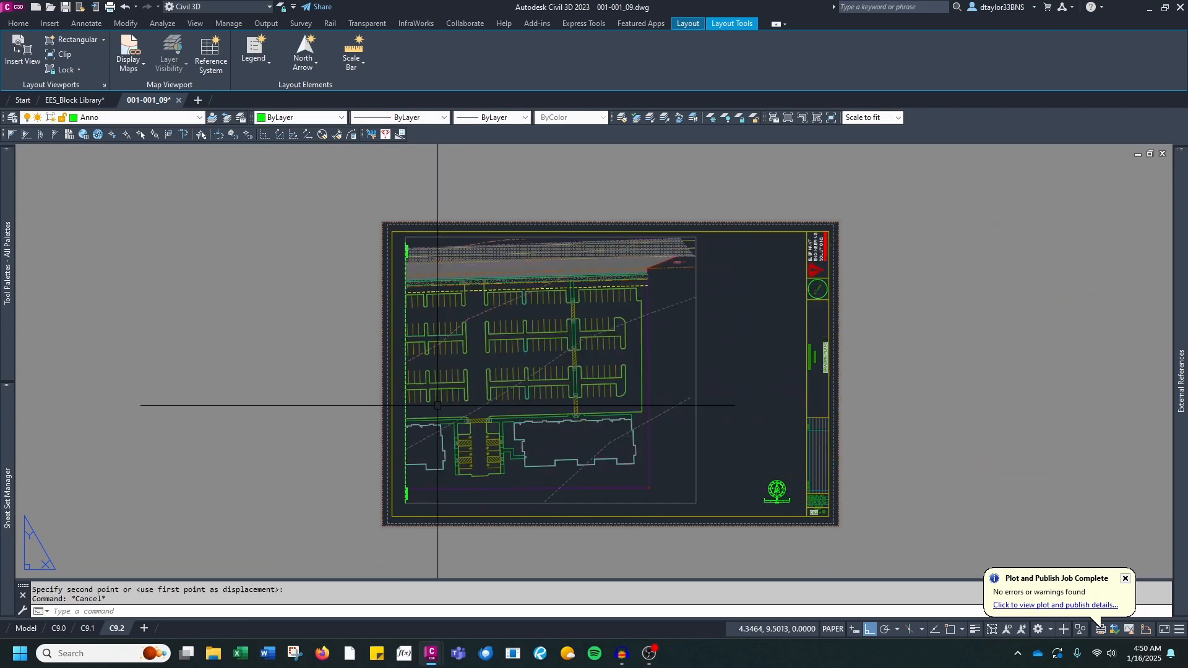
Flip the C9.2 match line's text to the left side of the line, outside the viewport
{"action": "middle_click_drag", "start_coordinate": [458, 419], "coordinate": [532, 414]}
{"action": "scroll", "coordinate": [532, 414], "scroll_direction": "up", "scroll_amount": 3}
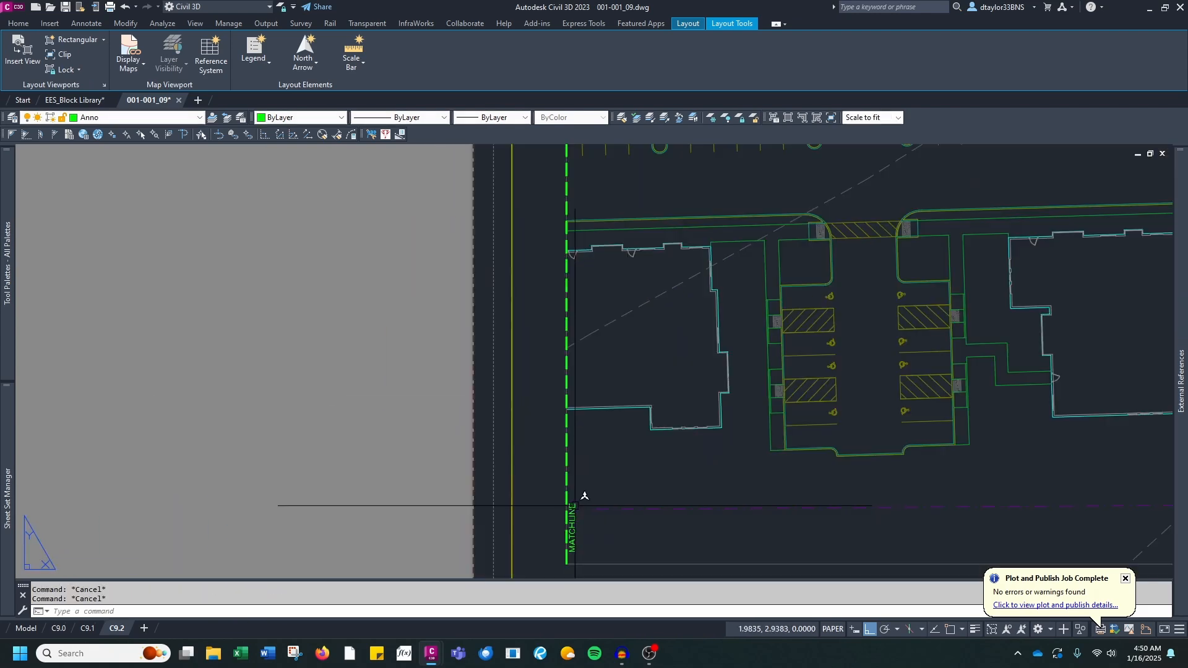
{"action": "left_click", "coordinate": [575, 505]}
{"action": "scroll", "coordinate": [600, 470], "scroll_direction": "down", "scroll_amount": 2}
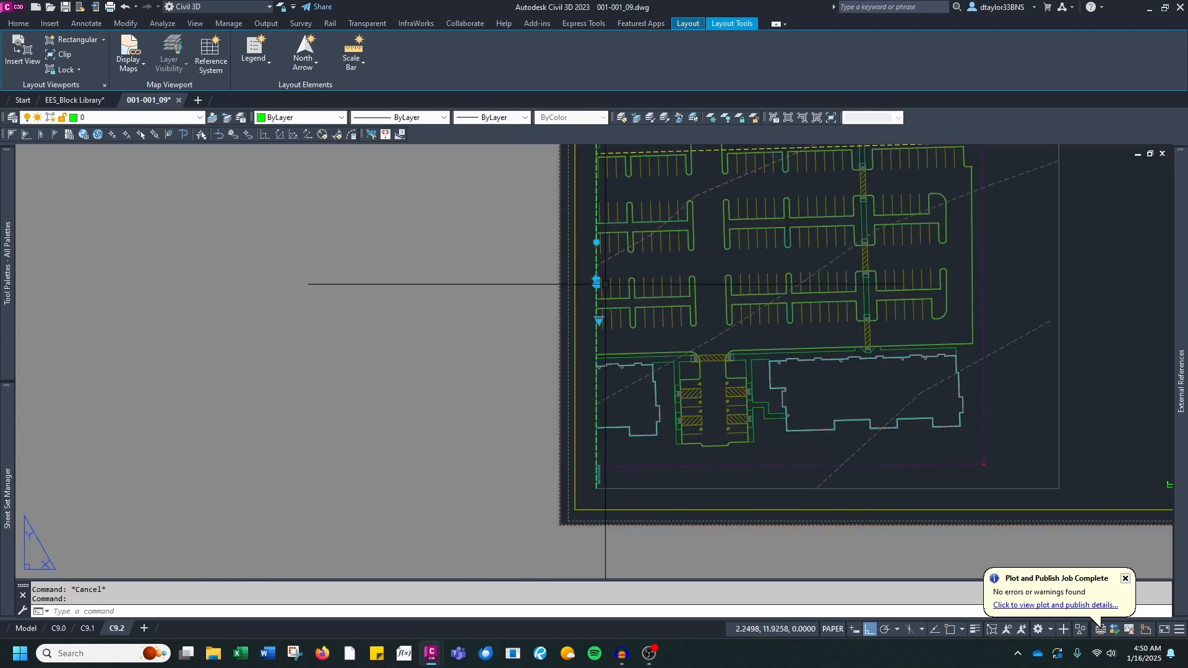
{"action": "scroll", "coordinate": [586, 275], "scroll_direction": "up", "scroll_amount": 3}
{"action": "key", "text": "Escape"}
{"action": "scroll", "coordinate": [594, 204], "scroll_direction": "down", "scroll_amount": 5}
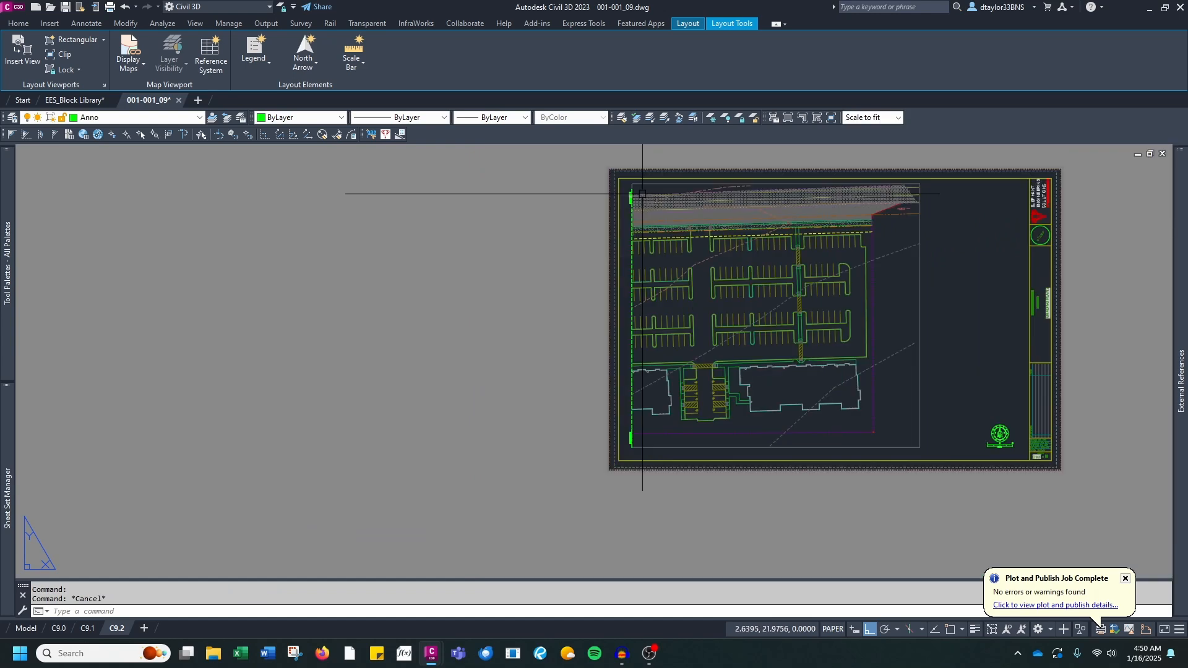
Edit the match line's sheet number field on C9.2 to reference the SheetNumber of C9.1 - GRADING PLAN 1
{"action": "scroll", "coordinate": [600, 197], "scroll_direction": "up", "scroll_amount": 7}
{"action": "scroll", "coordinate": [601, 193], "scroll_direction": "down", "scroll_amount": 2}
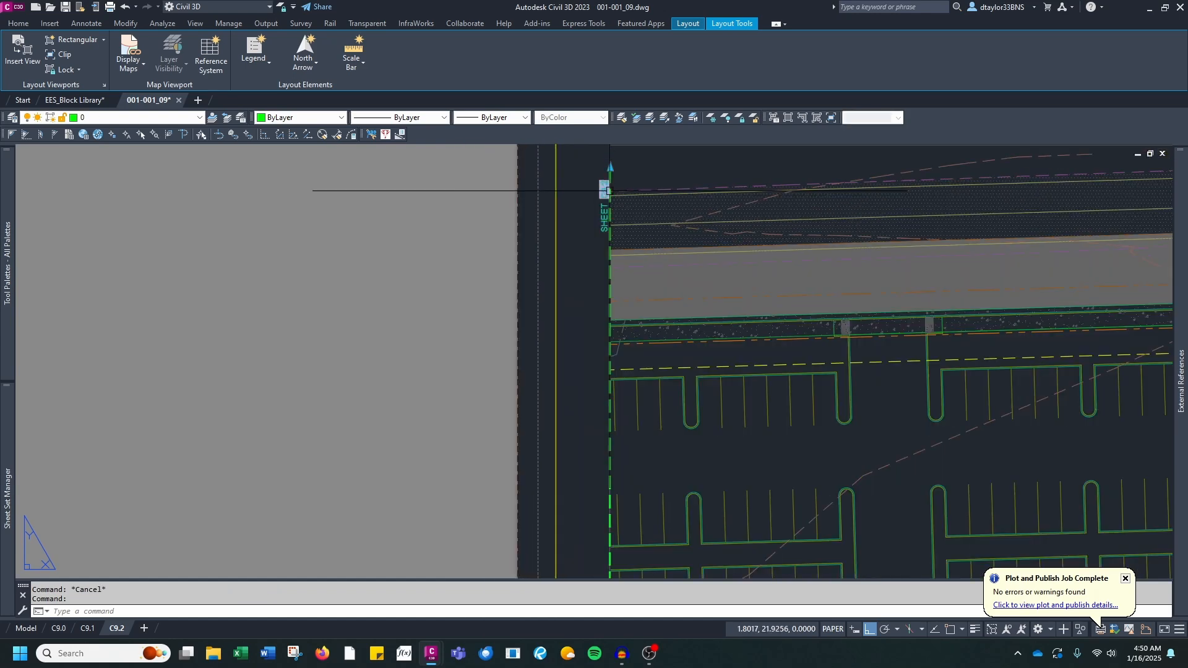
{"action": "left_click", "coordinate": [605, 191]}
{"action": "type", "text": "ed"}
{"action": "key", "text": "Return"}
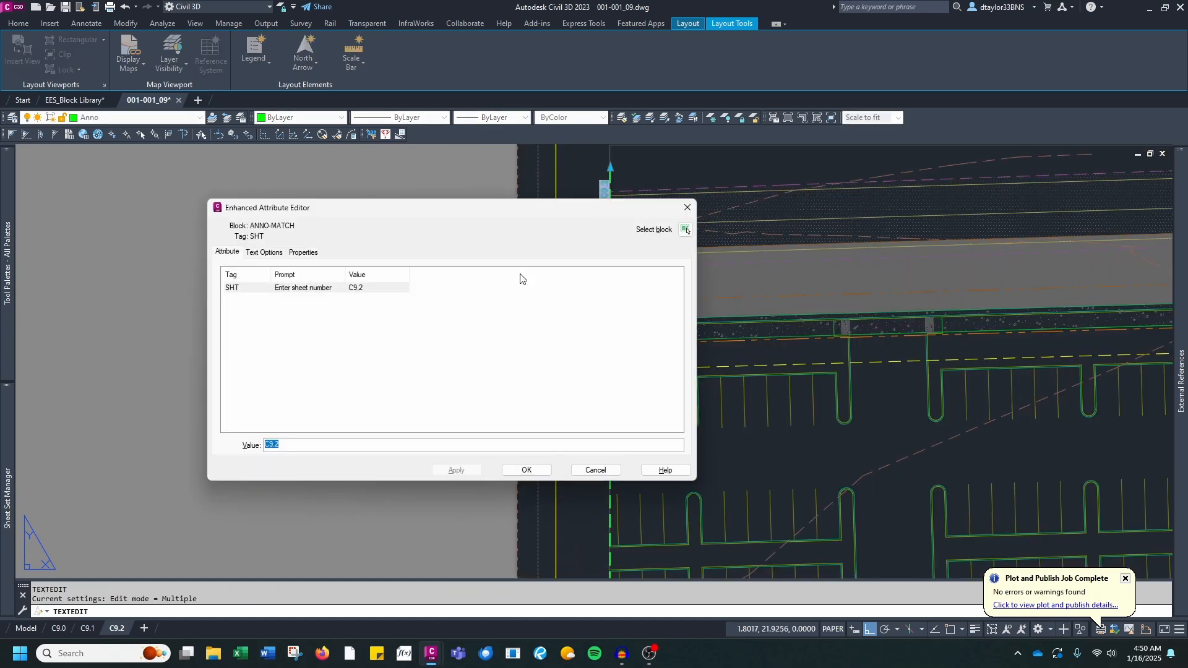
{"action": "right_click", "coordinate": [271, 450]}
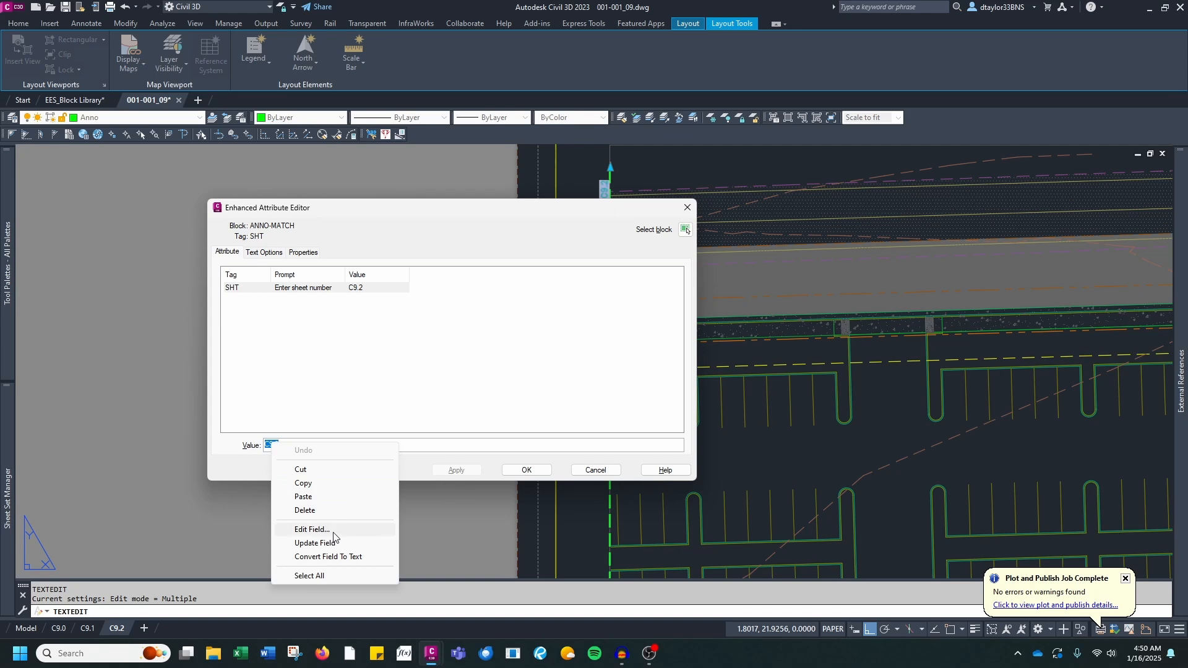
{"action": "left_click", "coordinate": [314, 529]}
{"action": "left_click", "coordinate": [549, 287]}
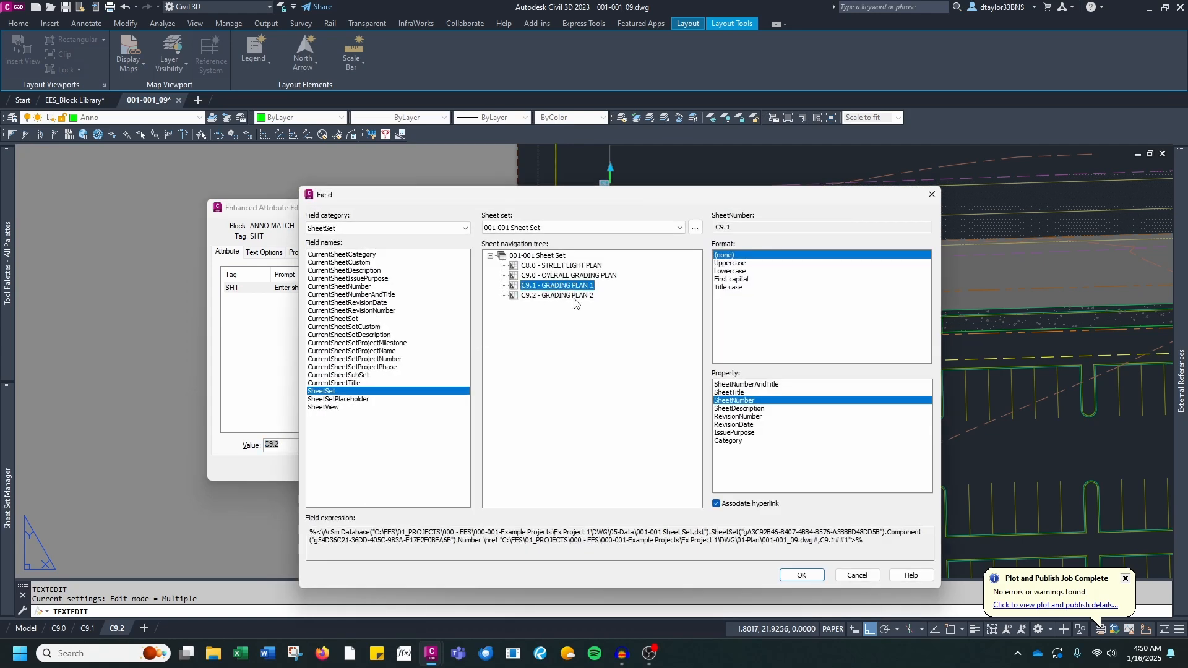
{"action": "left_click", "coordinate": [799, 576]}
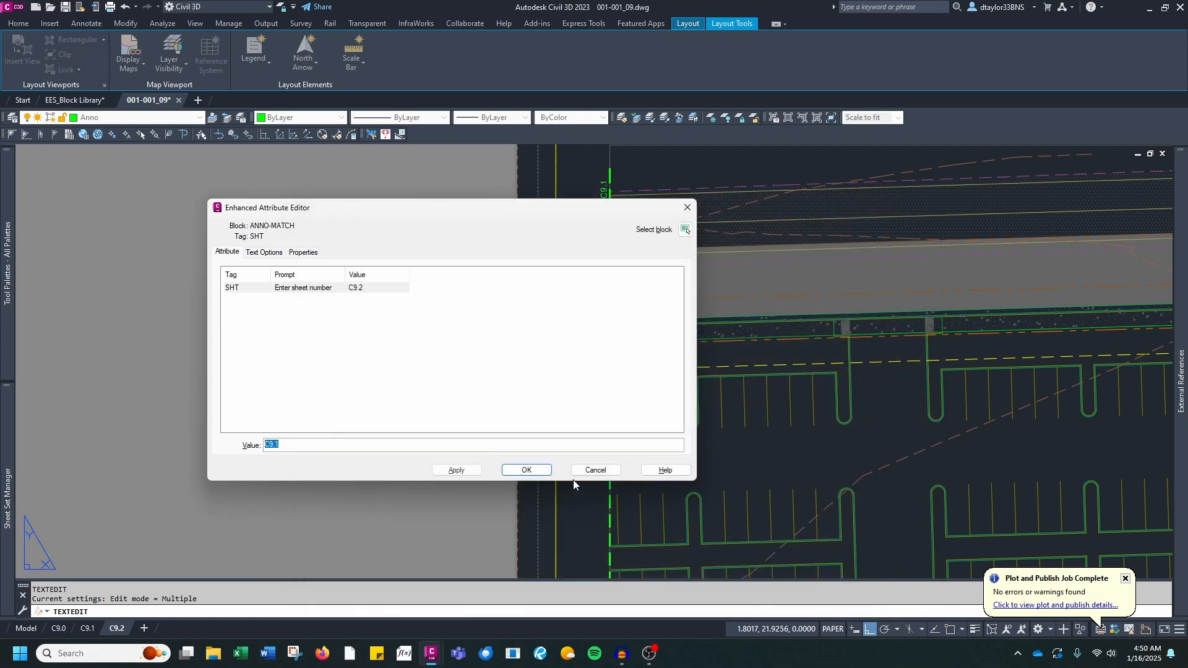
{"action": "left_click", "coordinate": [527, 470]}
{"action": "key", "text": "Escape"}
{"action": "scroll", "coordinate": [610, 180], "scroll_direction": "up", "scroll_amount": 2}
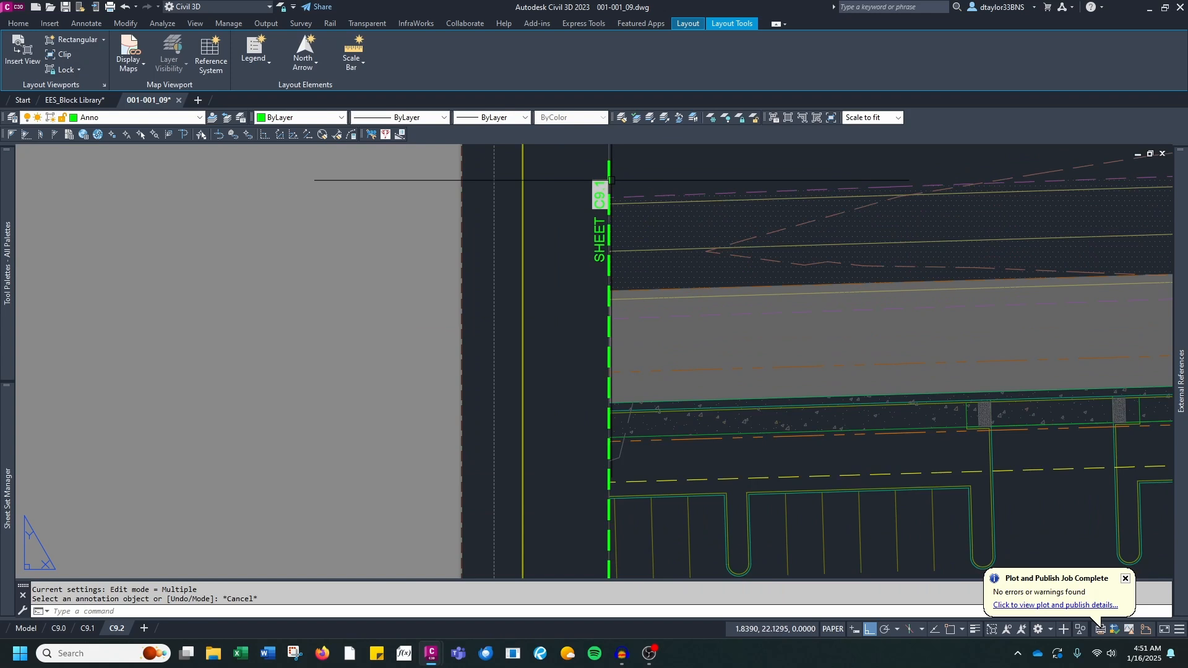
Place an Overall sheet divider on layout C9.0, just below the viewport near the vertical dividing line
{"action": "scroll", "coordinate": [611, 180], "scroll_direction": "down", "scroll_amount": 2}
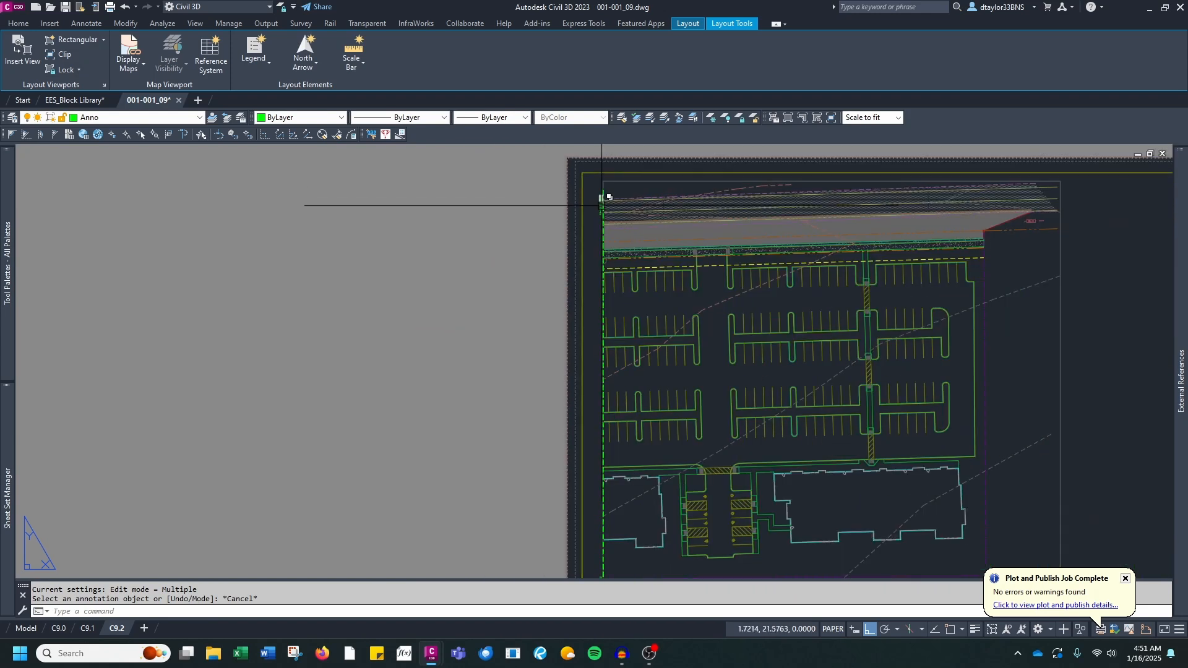
{"action": "scroll", "coordinate": [602, 201], "scroll_direction": "down", "scroll_amount": 2}
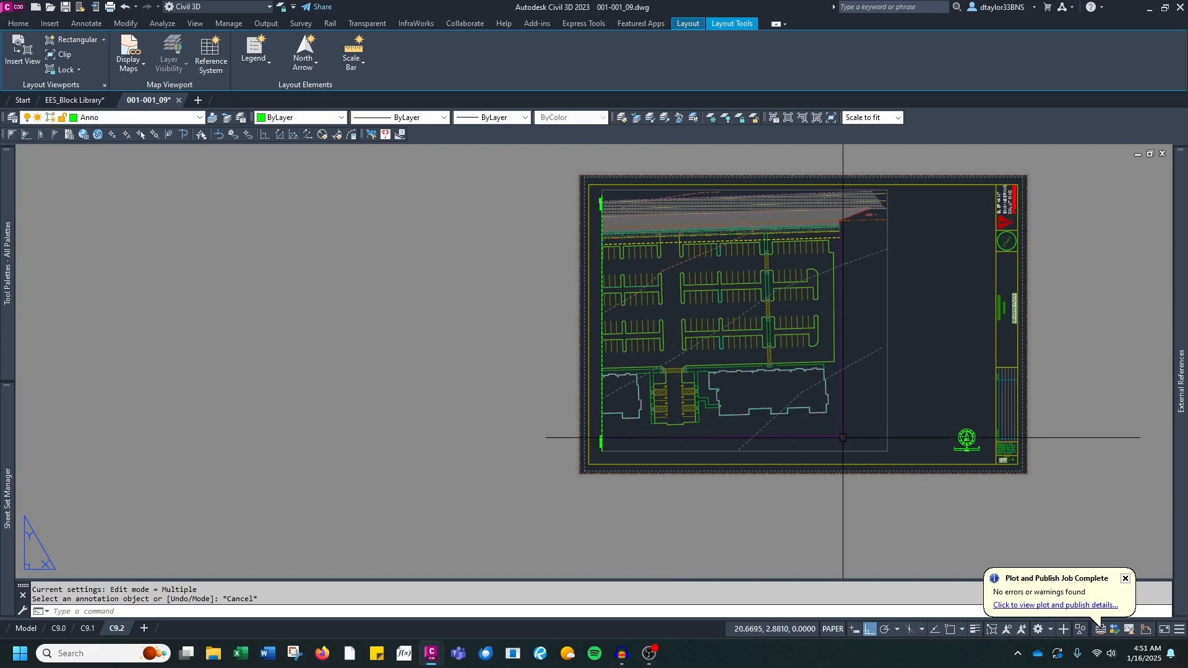
{"action": "left_click", "coordinate": [59, 628]}
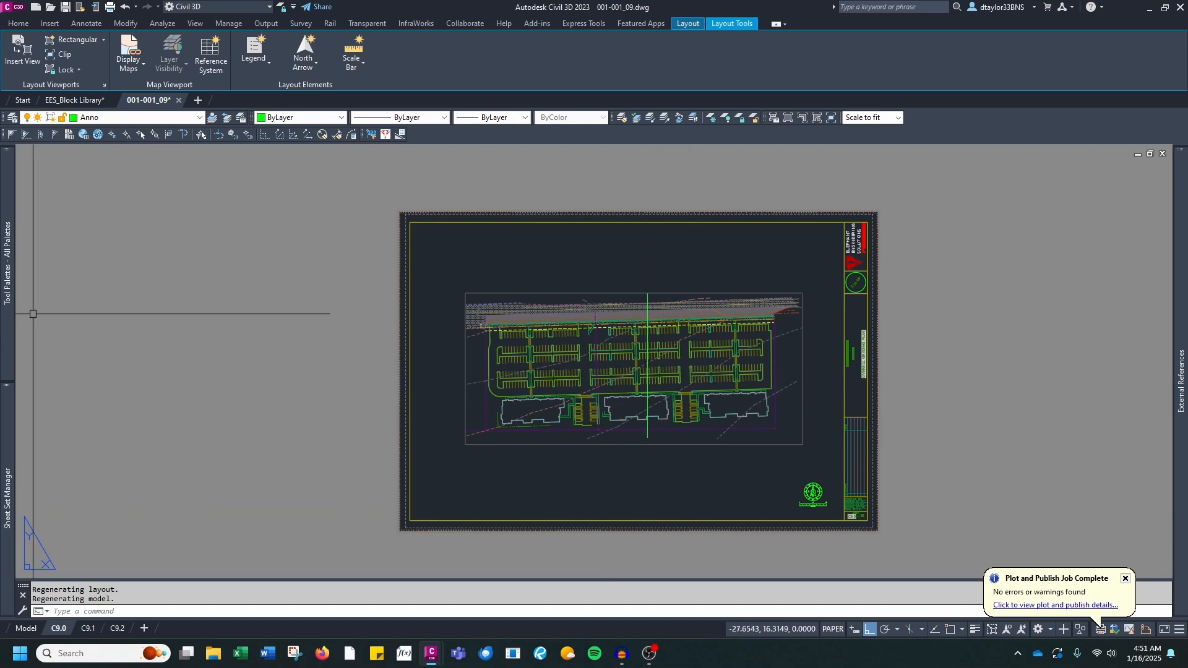
{"action": "mouse_move", "coordinate": [7, 303]}
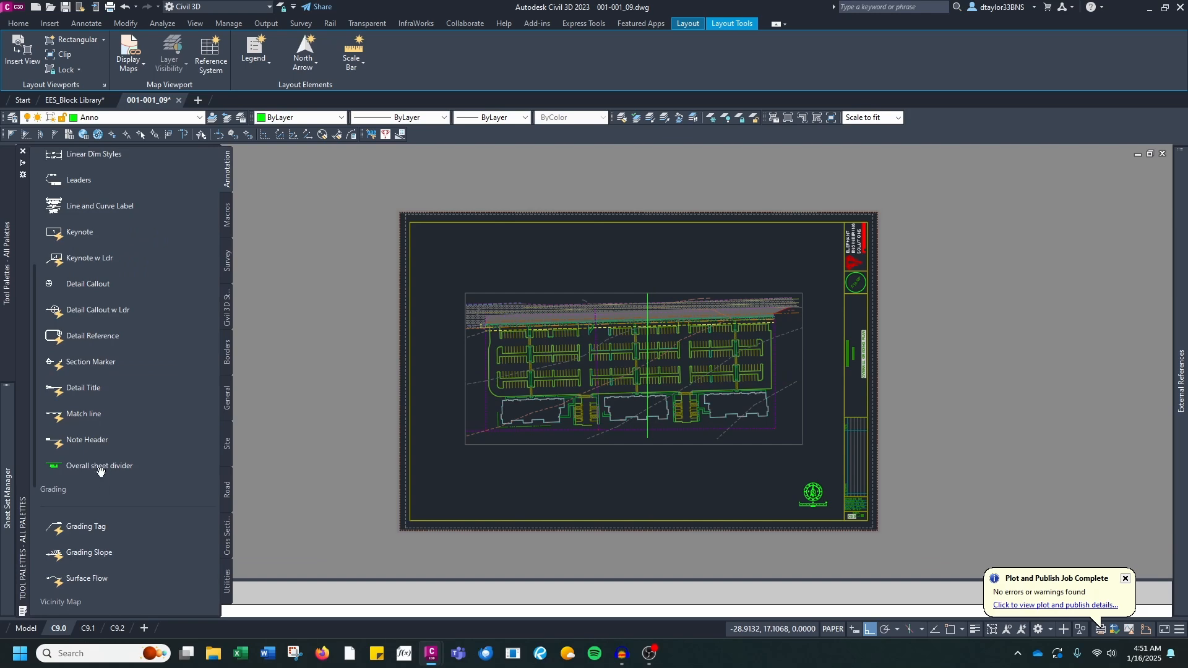
{"action": "left_click", "coordinate": [84, 465]}
{"action": "scroll", "coordinate": [662, 463], "scroll_direction": "up", "scroll_amount": 6}
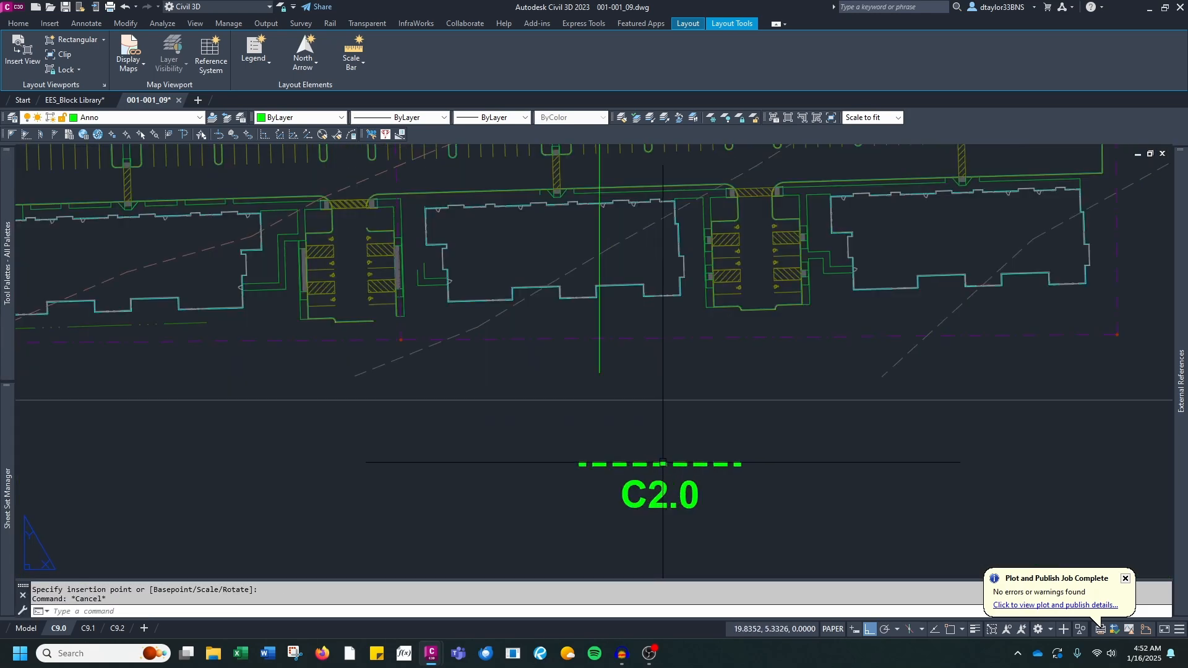
{"action": "left_click", "coordinate": [662, 463]}
Stretch the left end of the divider's dashed line to the nearest point at the vertical dividing line's lower end
{"action": "scroll", "coordinate": [679, 447], "scroll_direction": "down", "scroll_amount": 2}
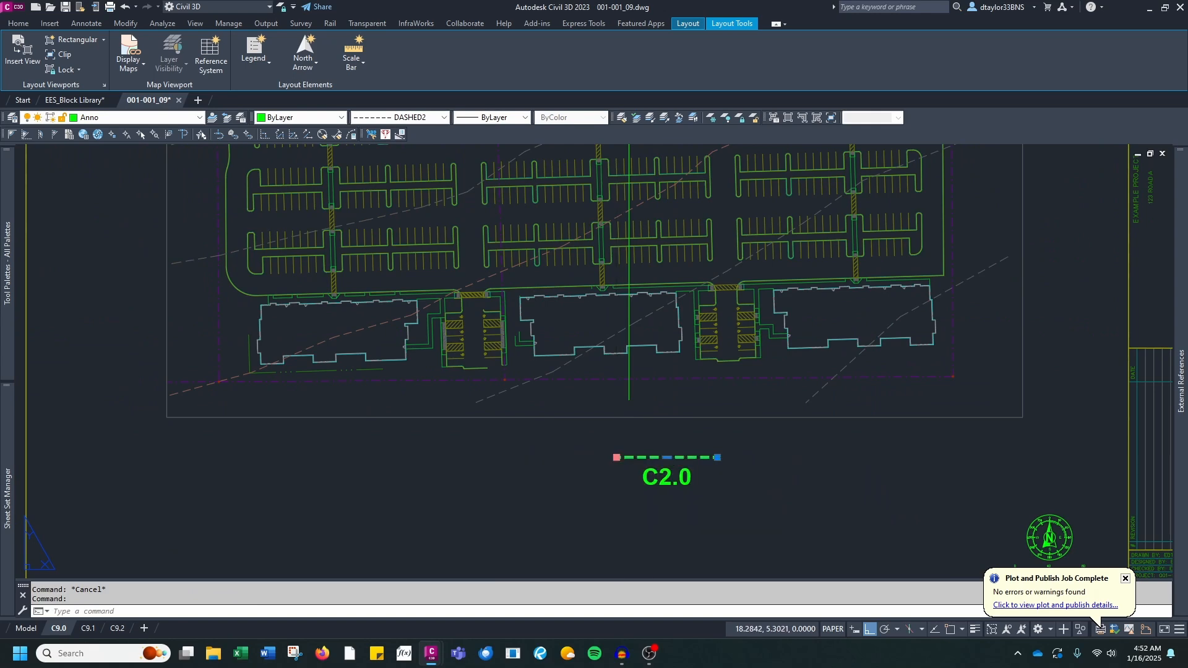
{"action": "left_click", "coordinate": [617, 458]}
{"action": "right_click", "coordinate": [617, 458], "text": "shift"}
{"action": "left_click", "coordinate": [650, 407]}
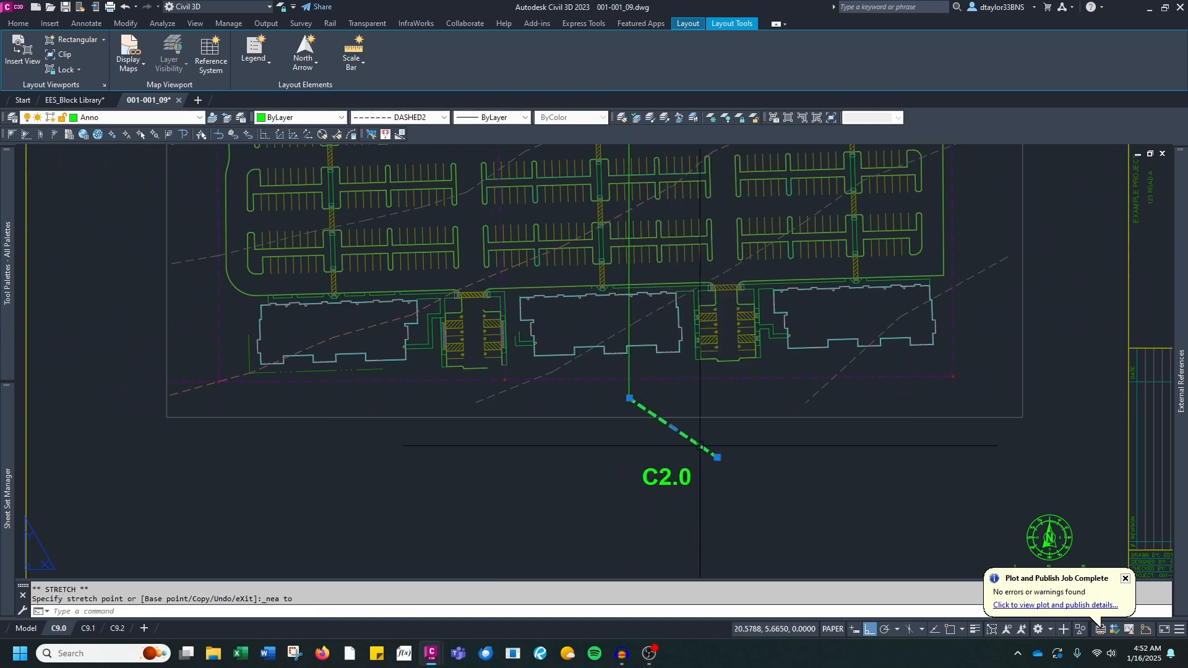
Stretch the sheet divider's free end to the nearest point at the upper end of the vertical dividing line
{"action": "left_click", "coordinate": [717, 458]}
{"action": "middle_click_drag", "start_coordinate": [722, 318], "coordinate": [699, 467]}
{"action": "right_click", "coordinate": [699, 468], "text": "shift"}
{"action": "left_click", "coordinate": [729, 422]}
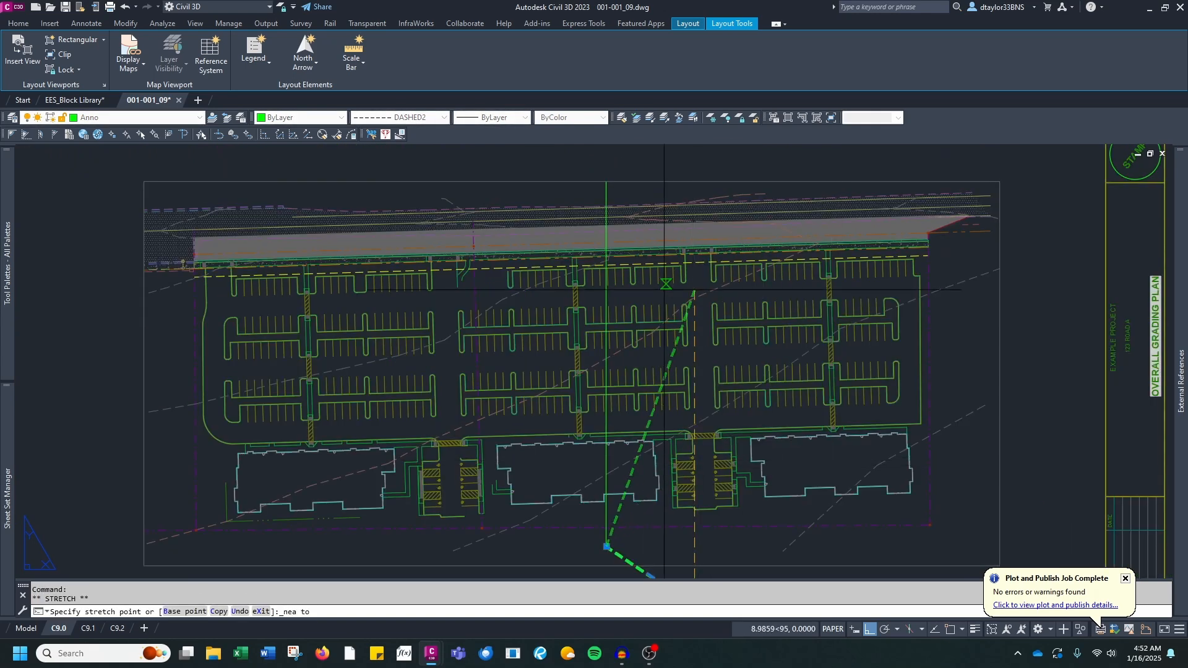
{"action": "key", "text": "Escape"}
Move the divider's C2.0 label onto the plan's left half and replace its text with the SheetNumber field of C9.1 - GRADING PLAN 1
{"action": "scroll", "coordinate": [649, 515], "scroll_direction": "down", "scroll_amount": 4}
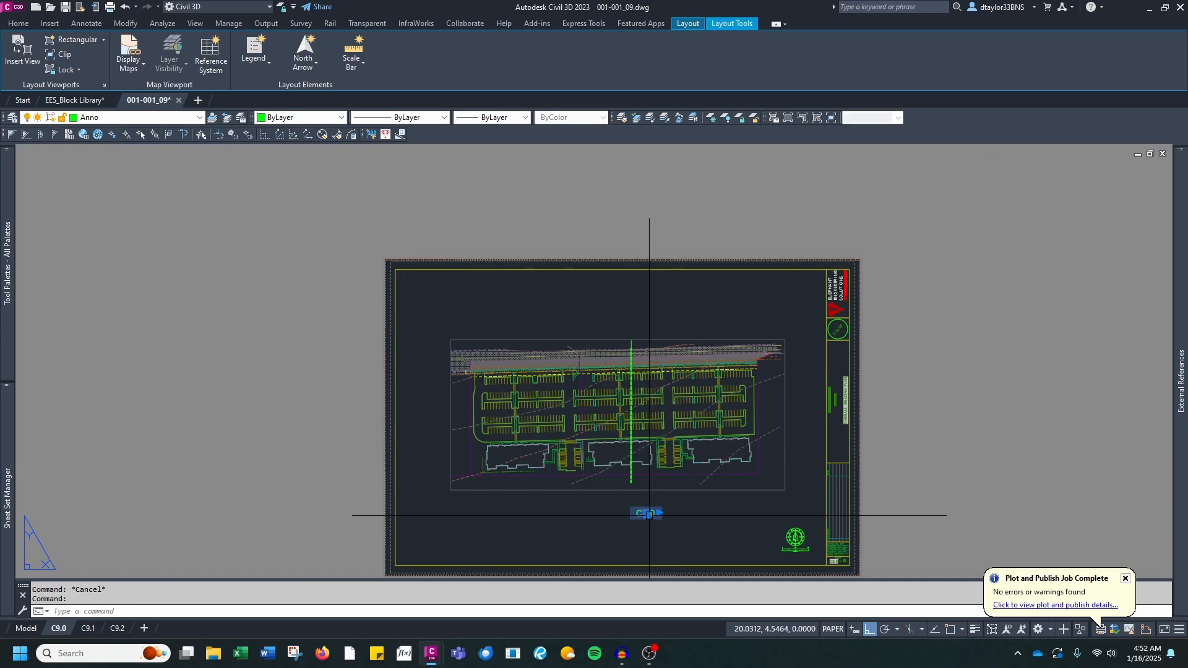
{"action": "scroll", "coordinate": [649, 514], "scroll_direction": "up", "scroll_amount": 3}
{"action": "left_click", "coordinate": [647, 514]}
{"action": "scroll", "coordinate": [647, 515], "scroll_direction": "down", "scroll_amount": 3}
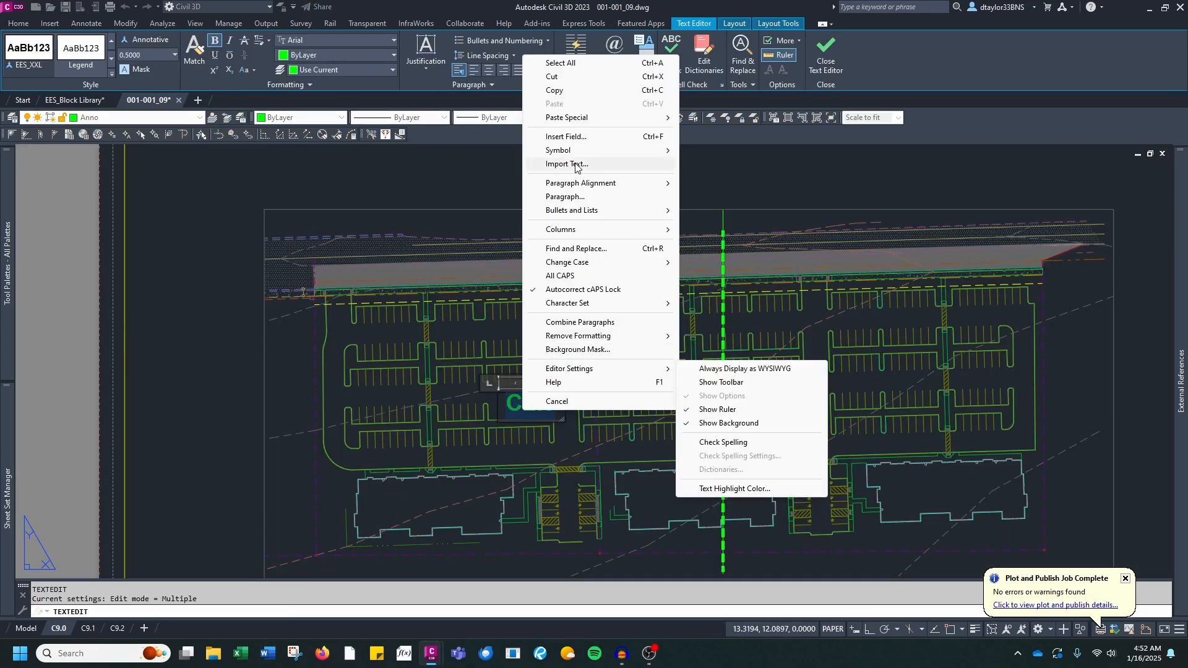
{"action": "left_click", "coordinate": [573, 138]}
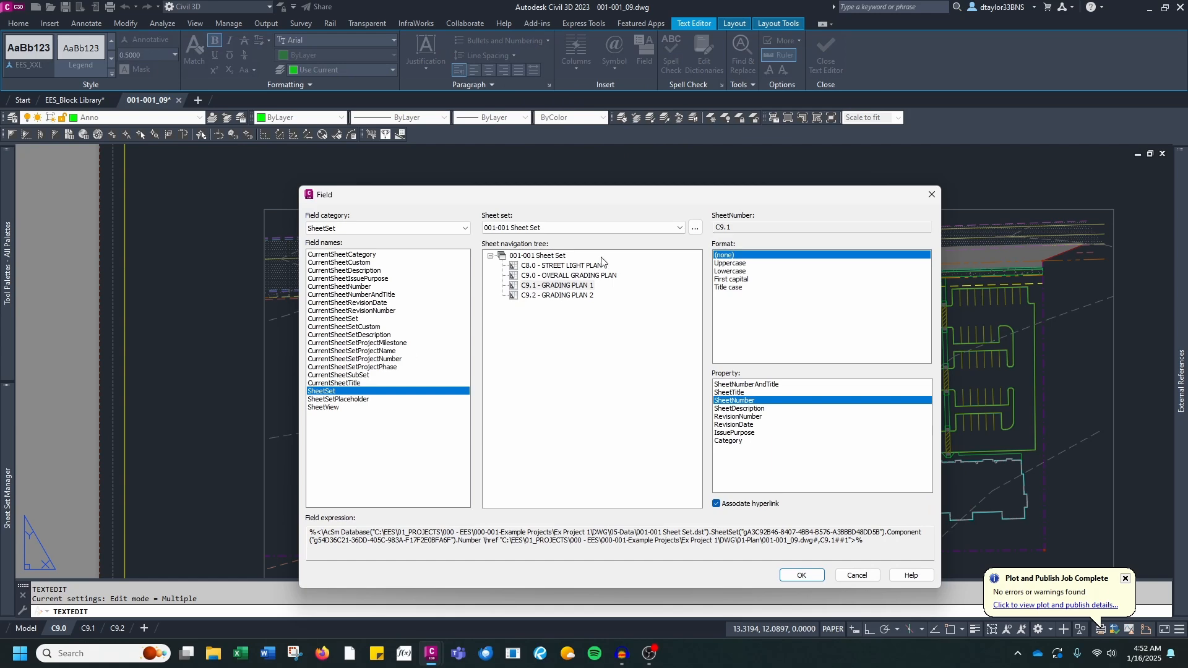
{"action": "left_click", "coordinate": [569, 285]}
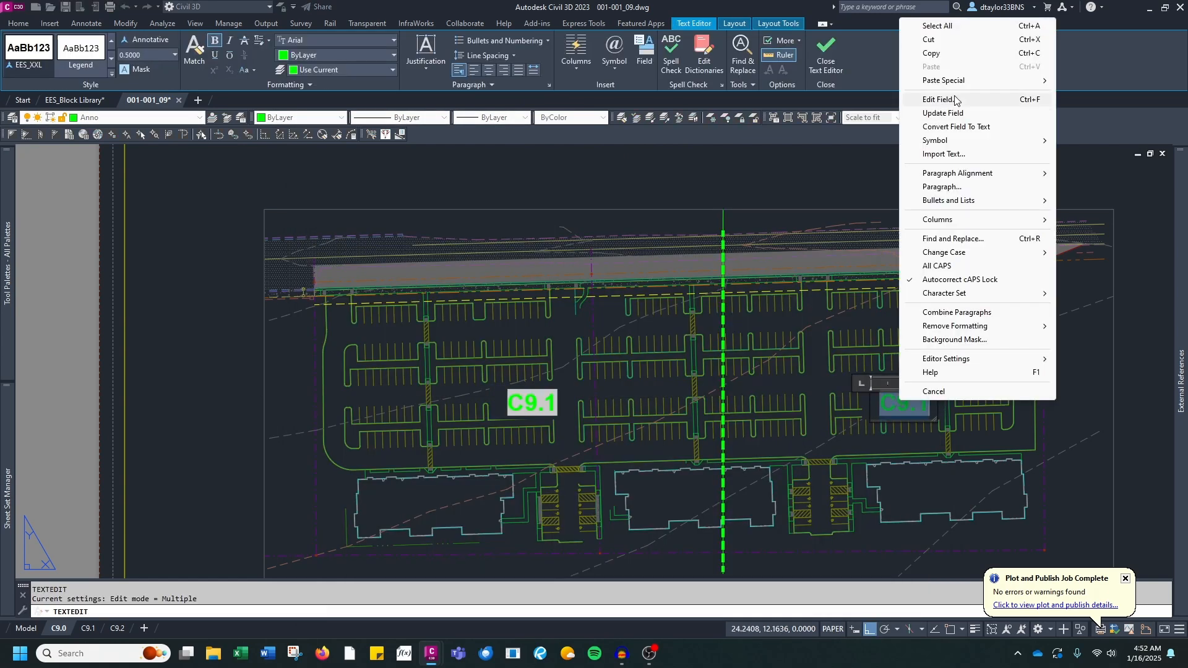
Copy the sheet label to the plan's right half and set its field to the SheetNumber of C9.2 - GRADING PLAN 2
{"action": "left_click", "coordinate": [928, 98]}
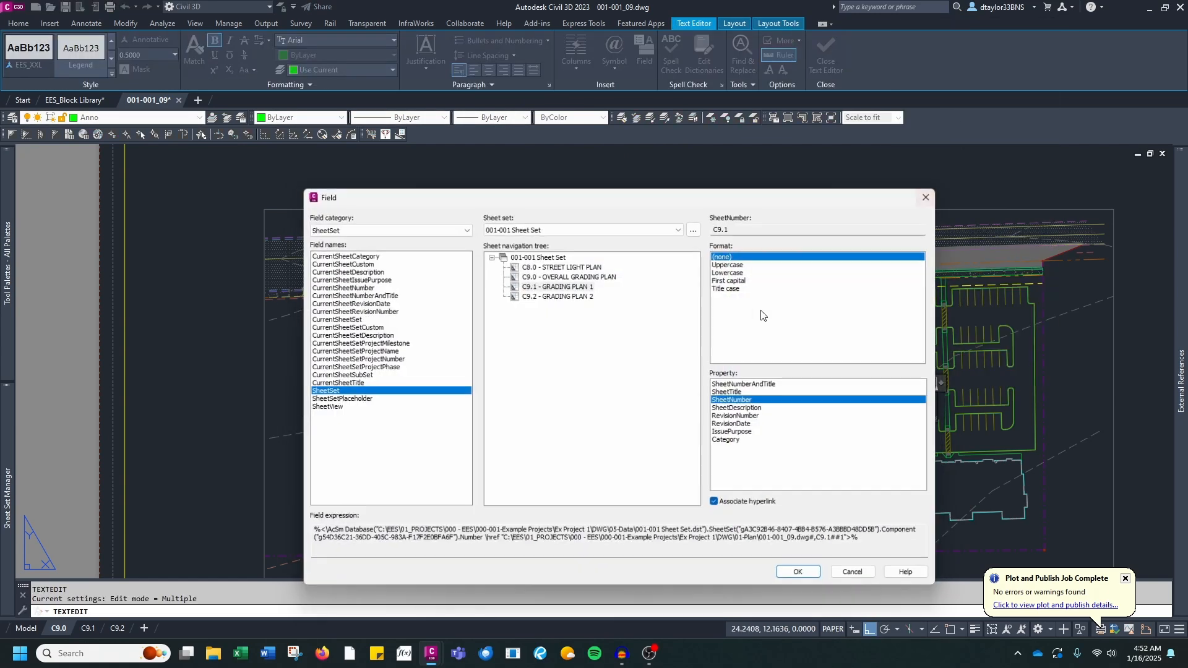
{"action": "left_click", "coordinate": [545, 296]}
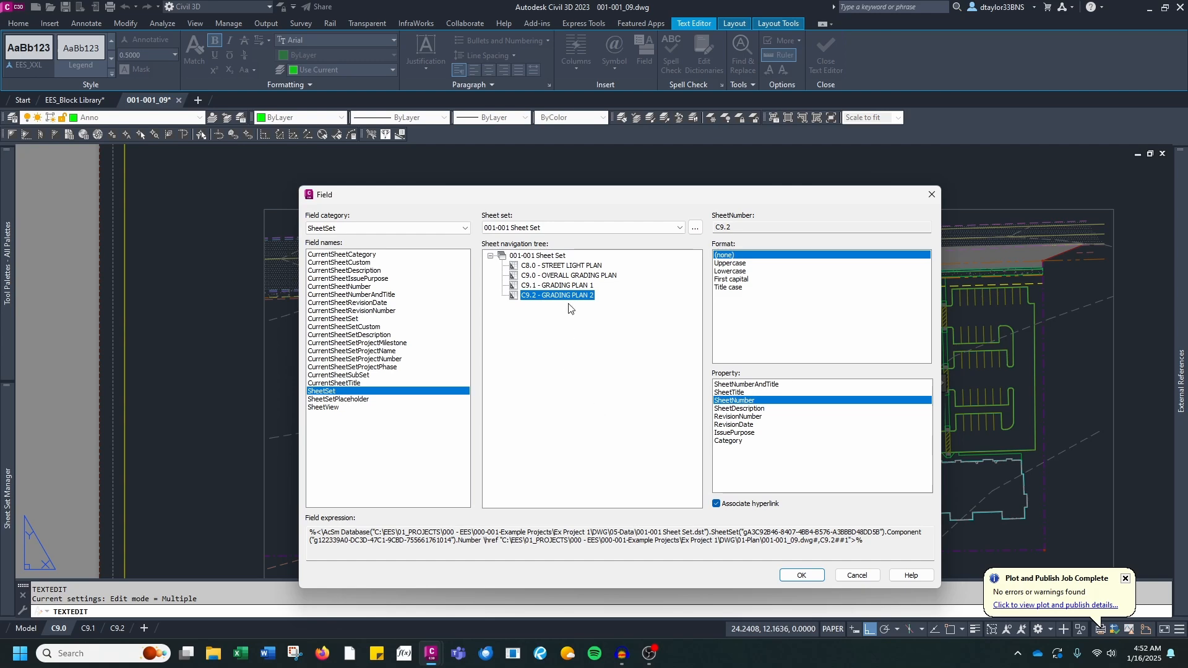
{"action": "left_click", "coordinate": [800, 576]}
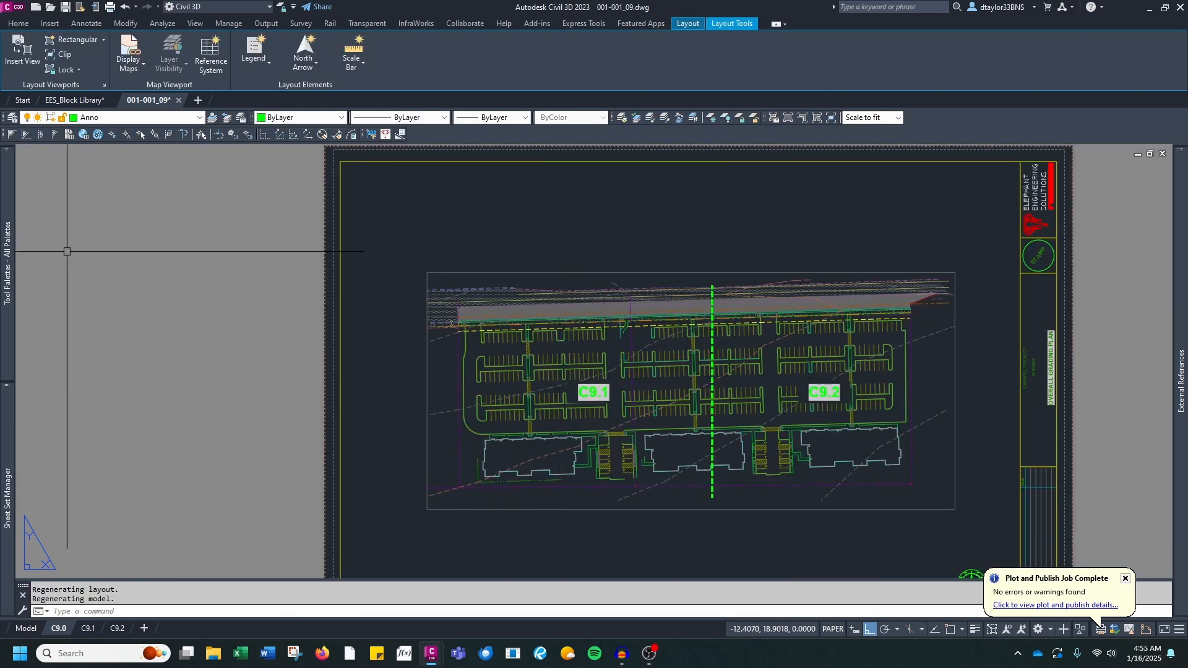
Publish sheets C9.0, C9.1 and C9.2 from the sheet set to 001-001 Sheet Set.pdf on the Desktop
{"action": "mouse_move", "coordinate": [15, 465]}
{"action": "right_click", "coordinate": [99, 234]}
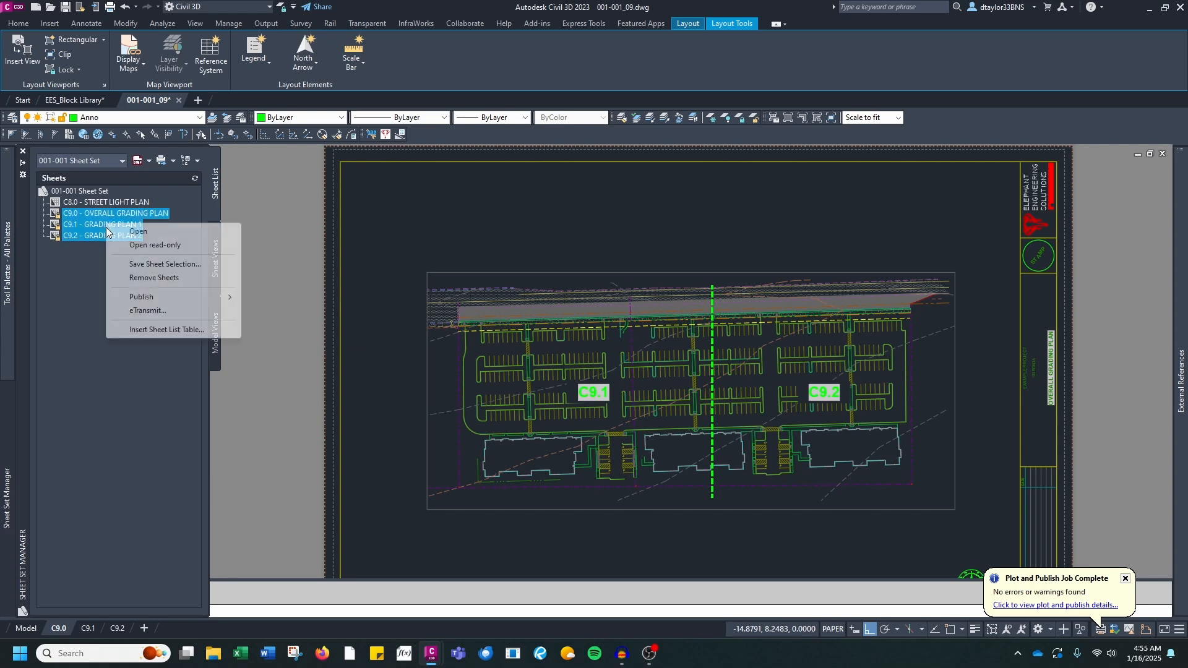
{"action": "left_click", "coordinate": [371, 325]}
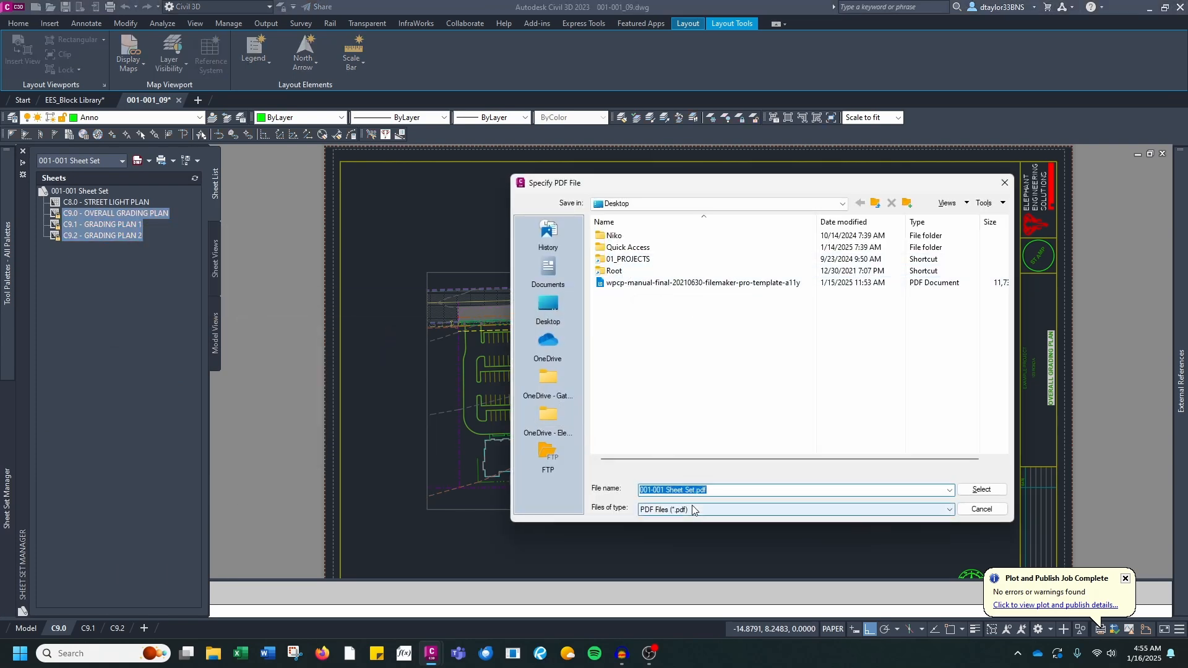
{"action": "left_click", "coordinate": [982, 490]}
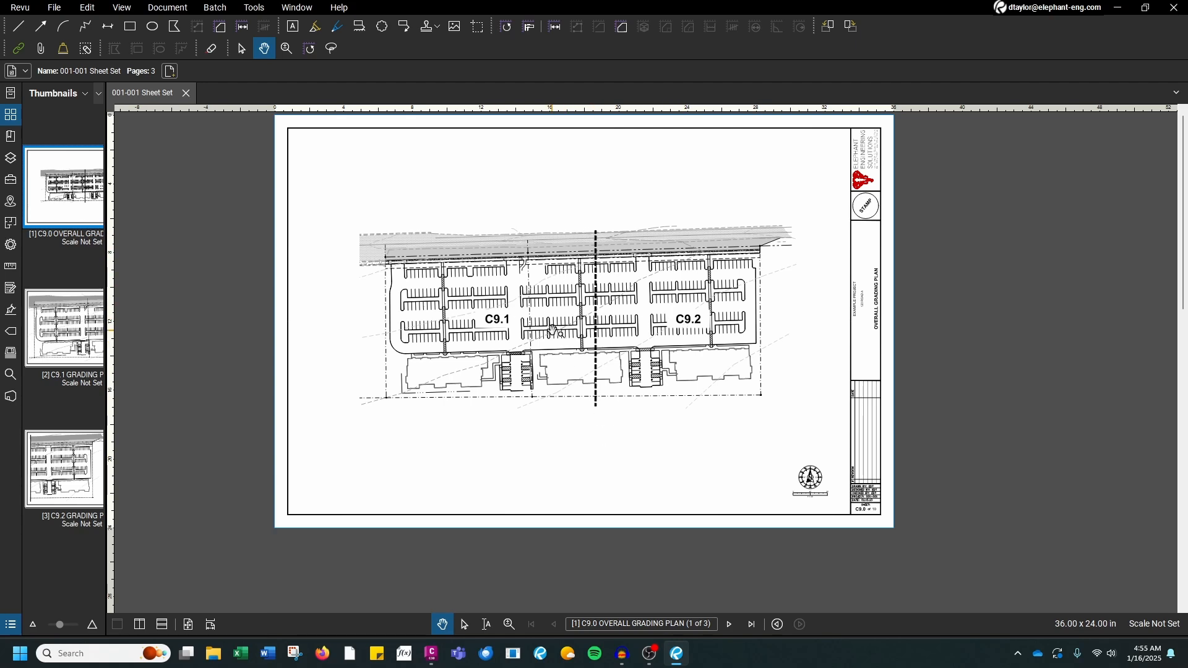
Check the match lines and their sheet references on pages C9.1 and C9.2 of the published PDF
{"action": "key", "text": "Page_Down"}
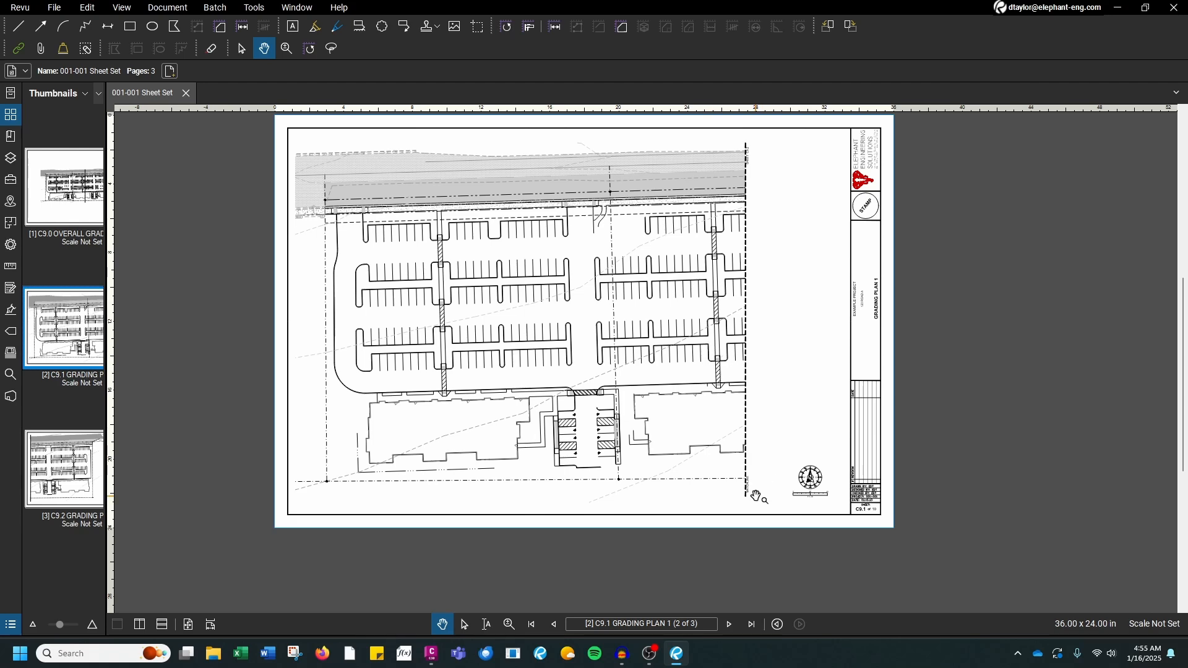
{"action": "scroll", "coordinate": [755, 496], "scroll_direction": "up", "scroll_amount": 5}
{"action": "scroll", "coordinate": [744, 522], "scroll_direction": "down", "scroll_amount": 4}
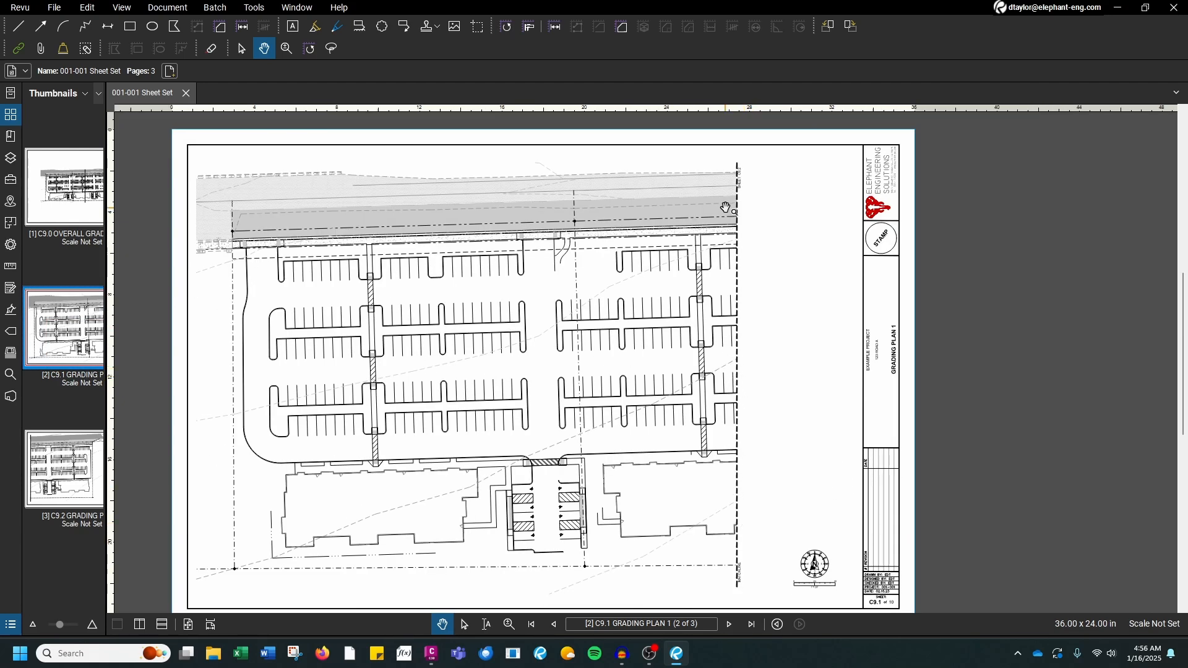
{"action": "key", "text": "Page_Down"}
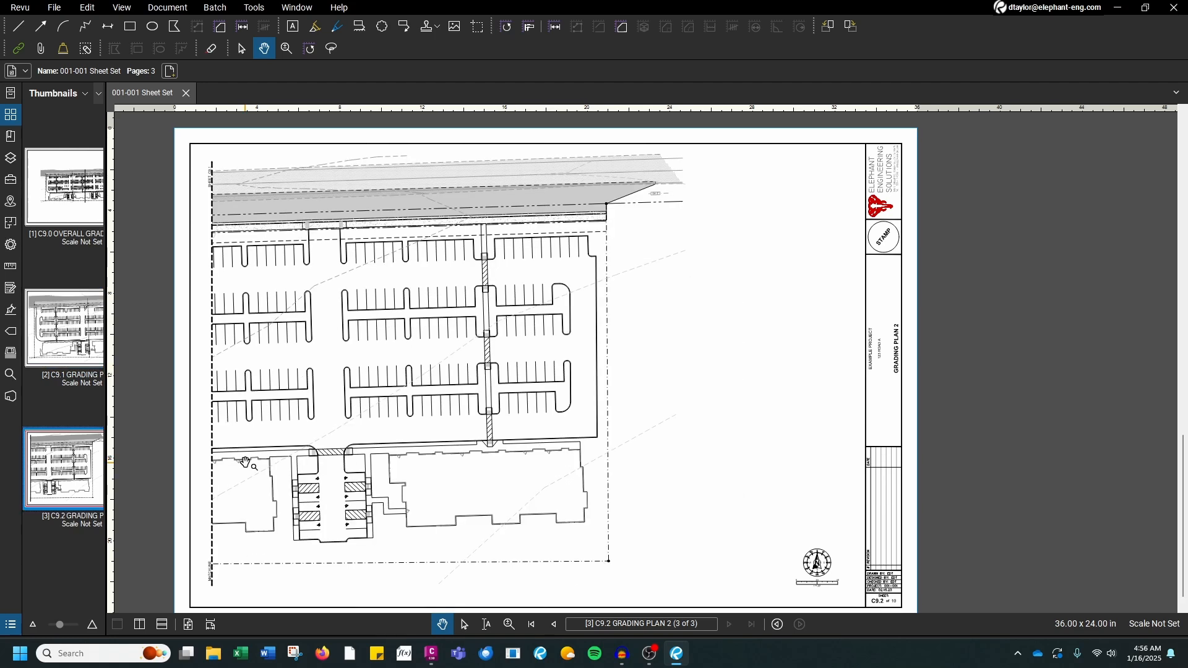